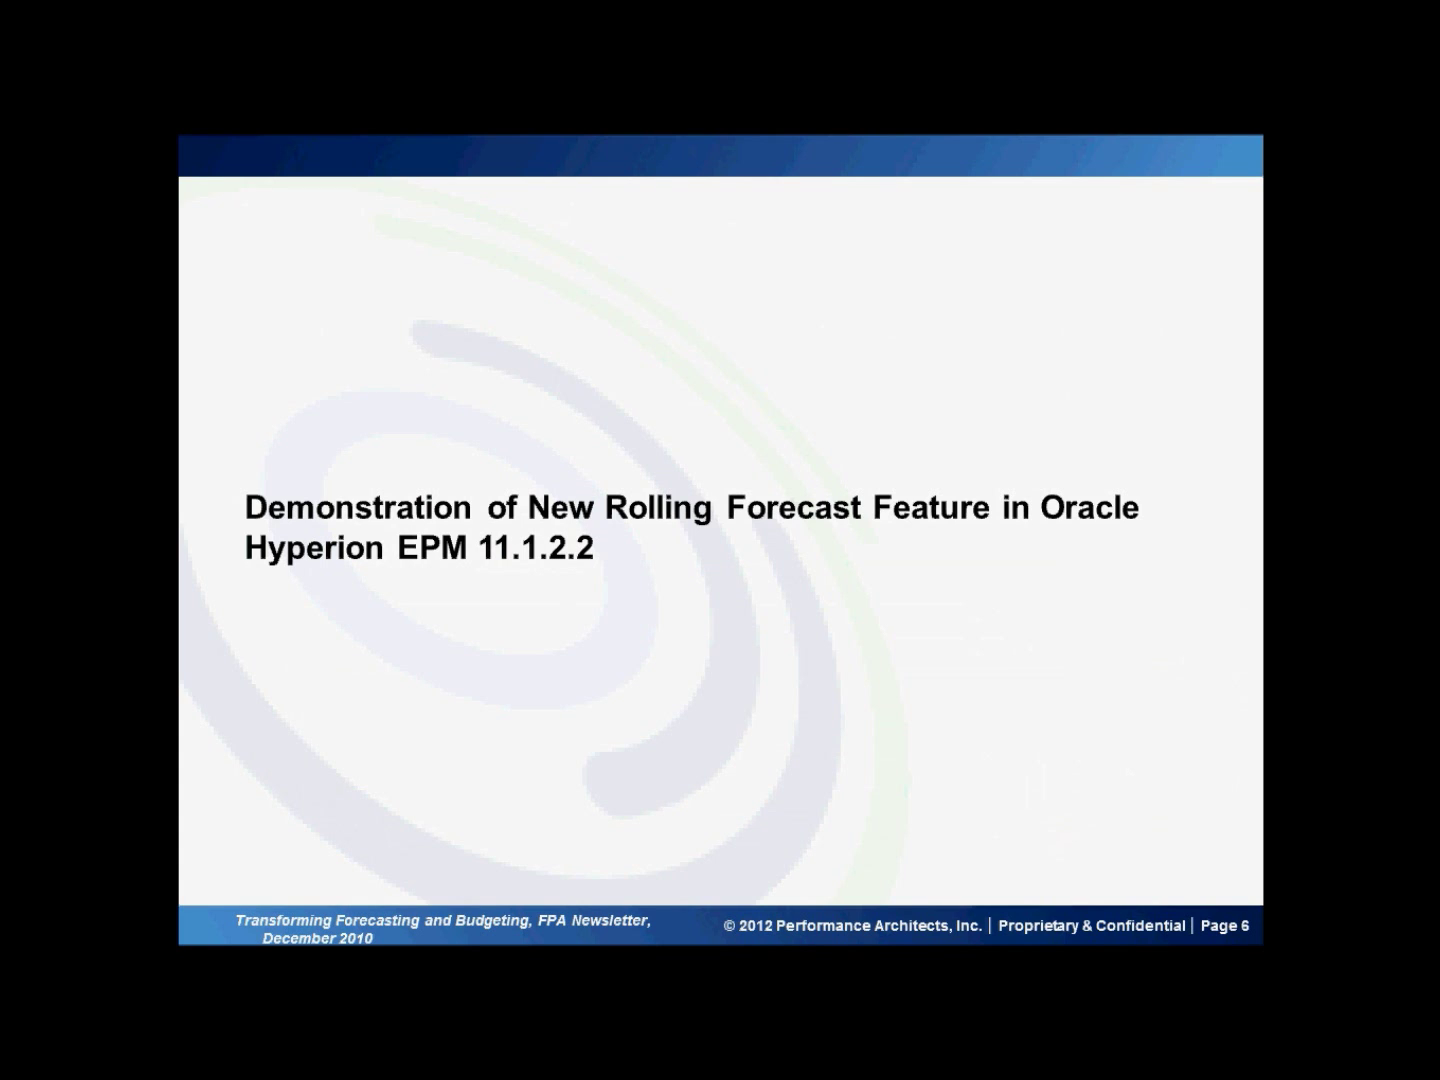
- End the PowerPoint slide show at slide 6 and return to Normal view
key("Escape")
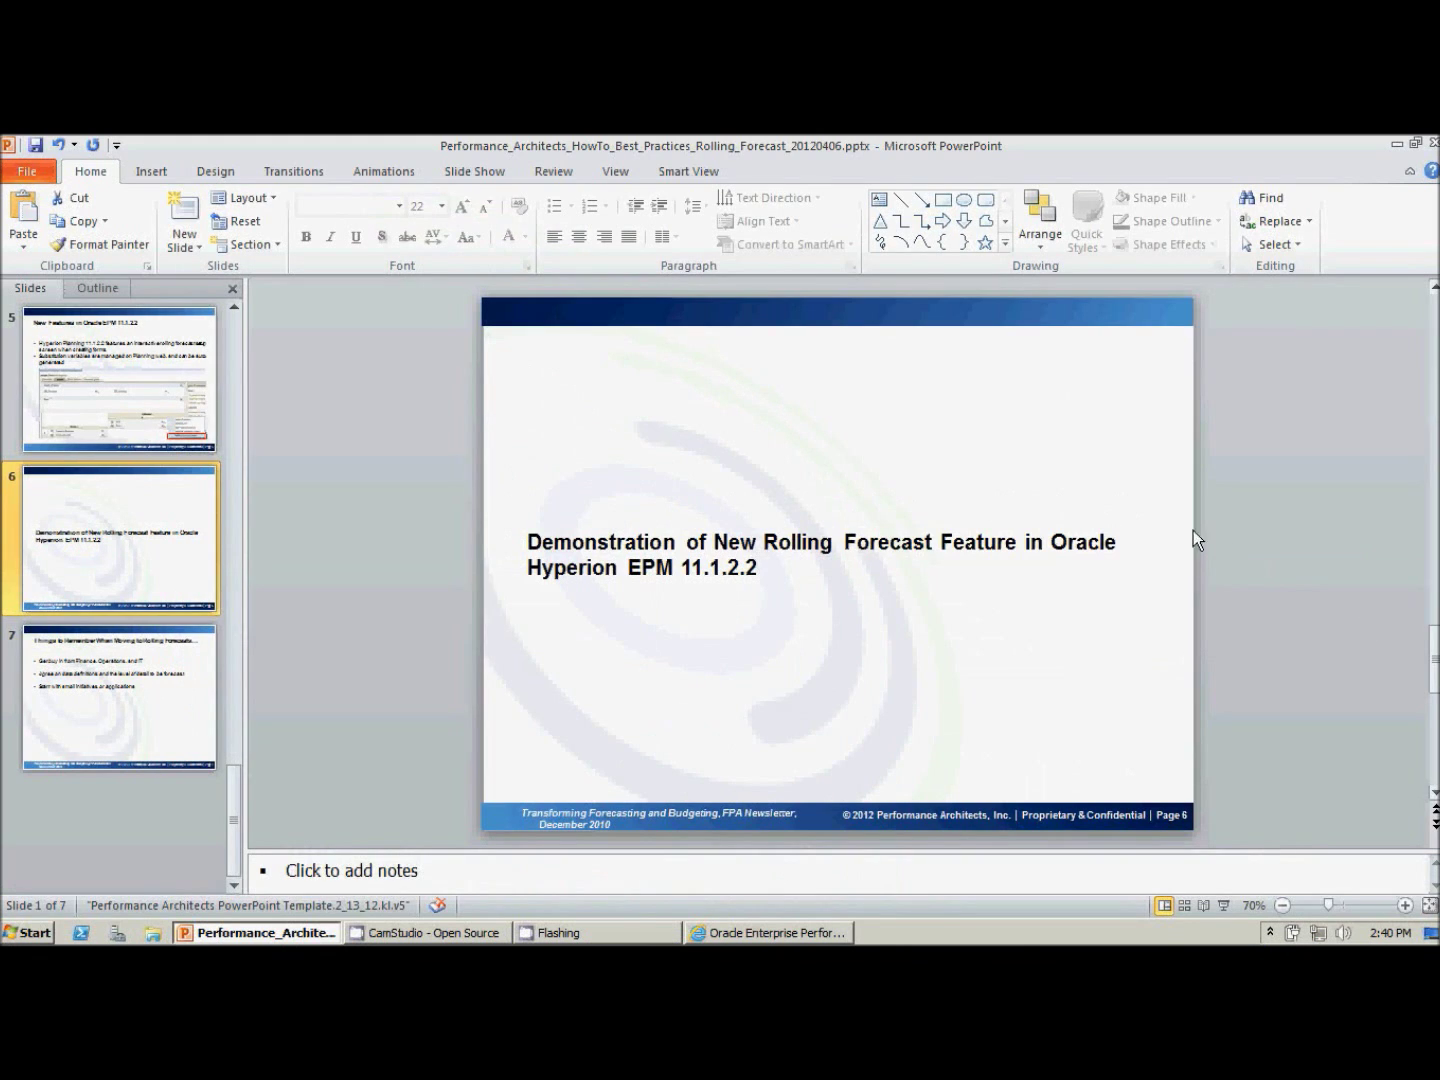
- Switch to EPM Workspace and open the Revenue and Expense - RF form's layout for editing
left_click(741, 935)
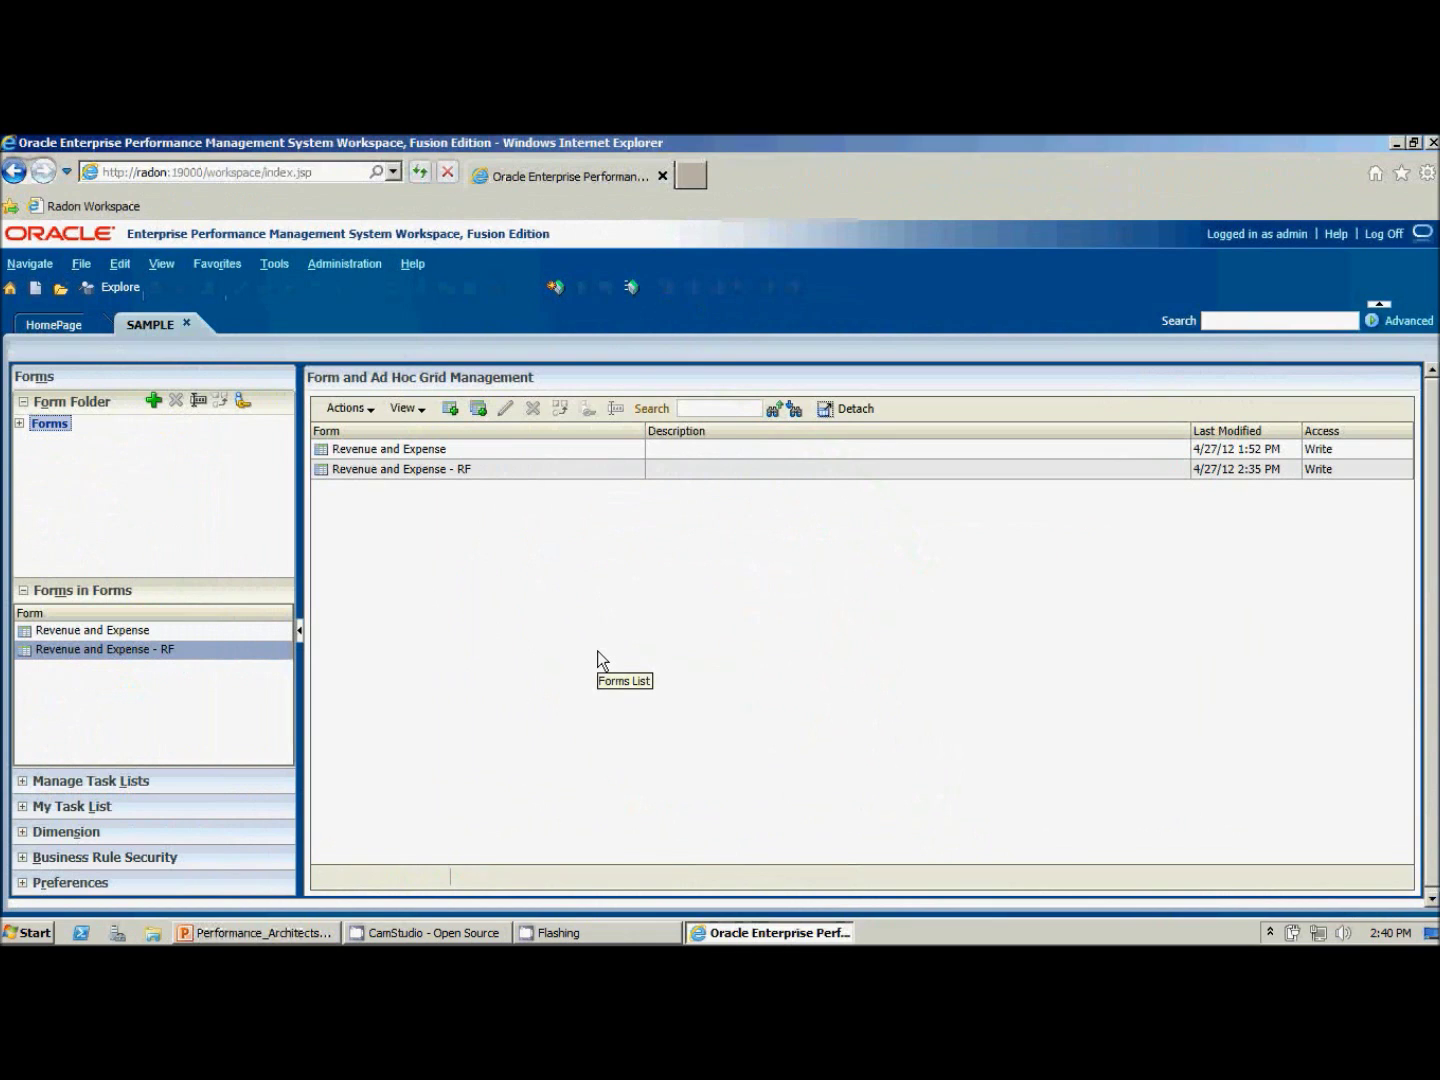
left_click(393, 471)
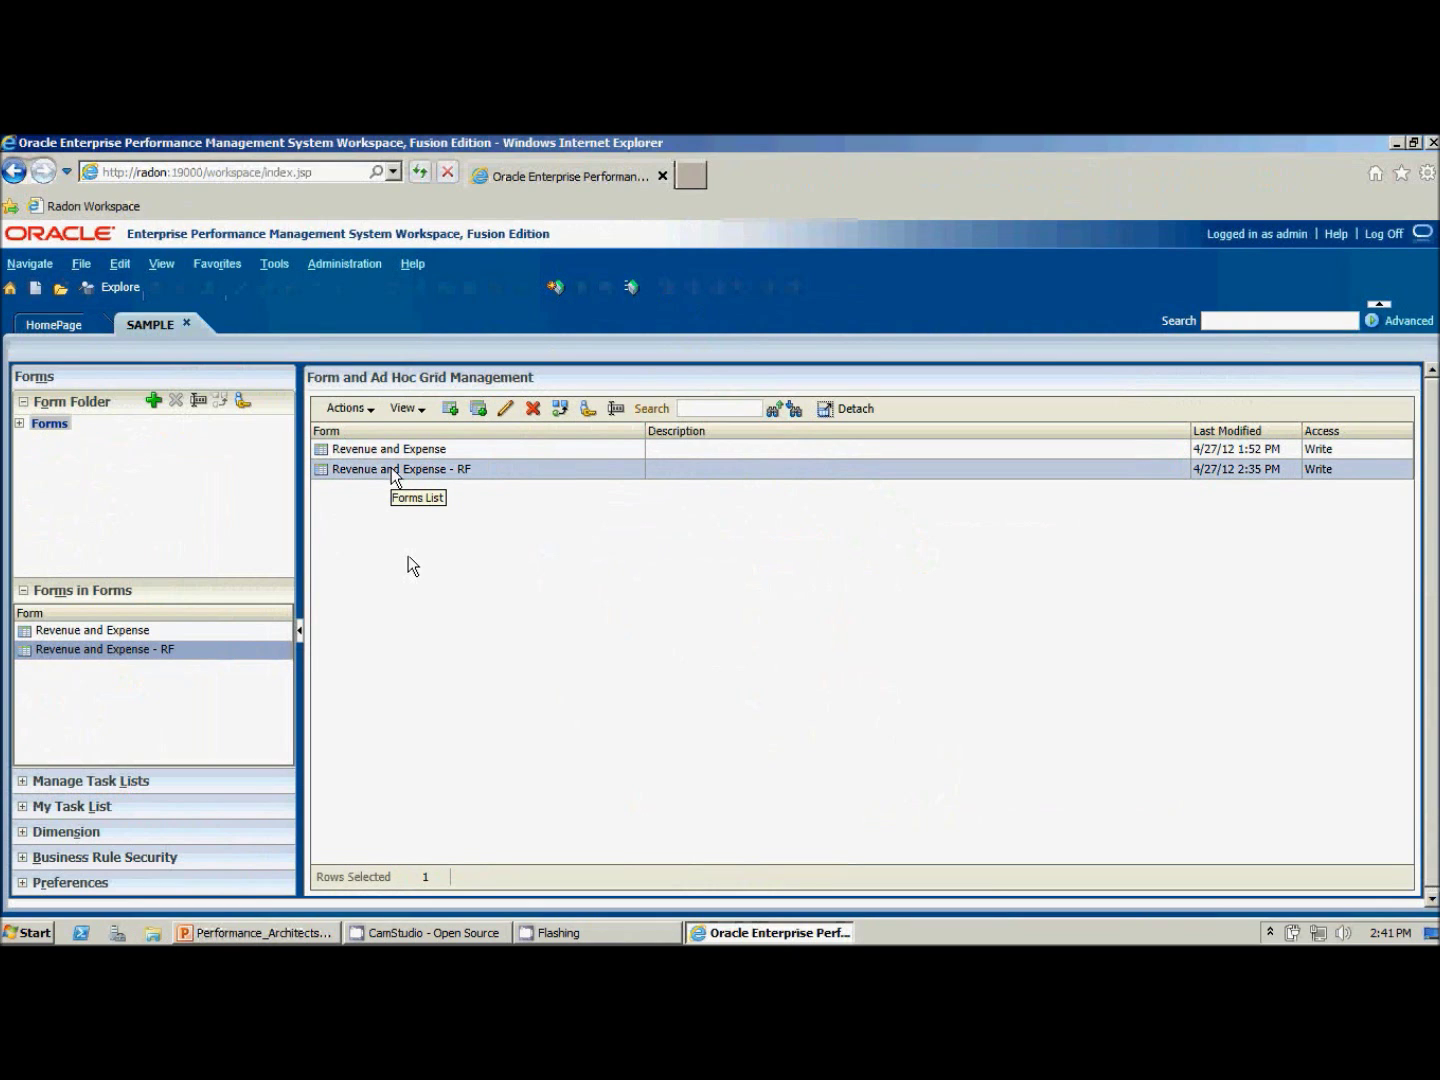
left_click(507, 410)
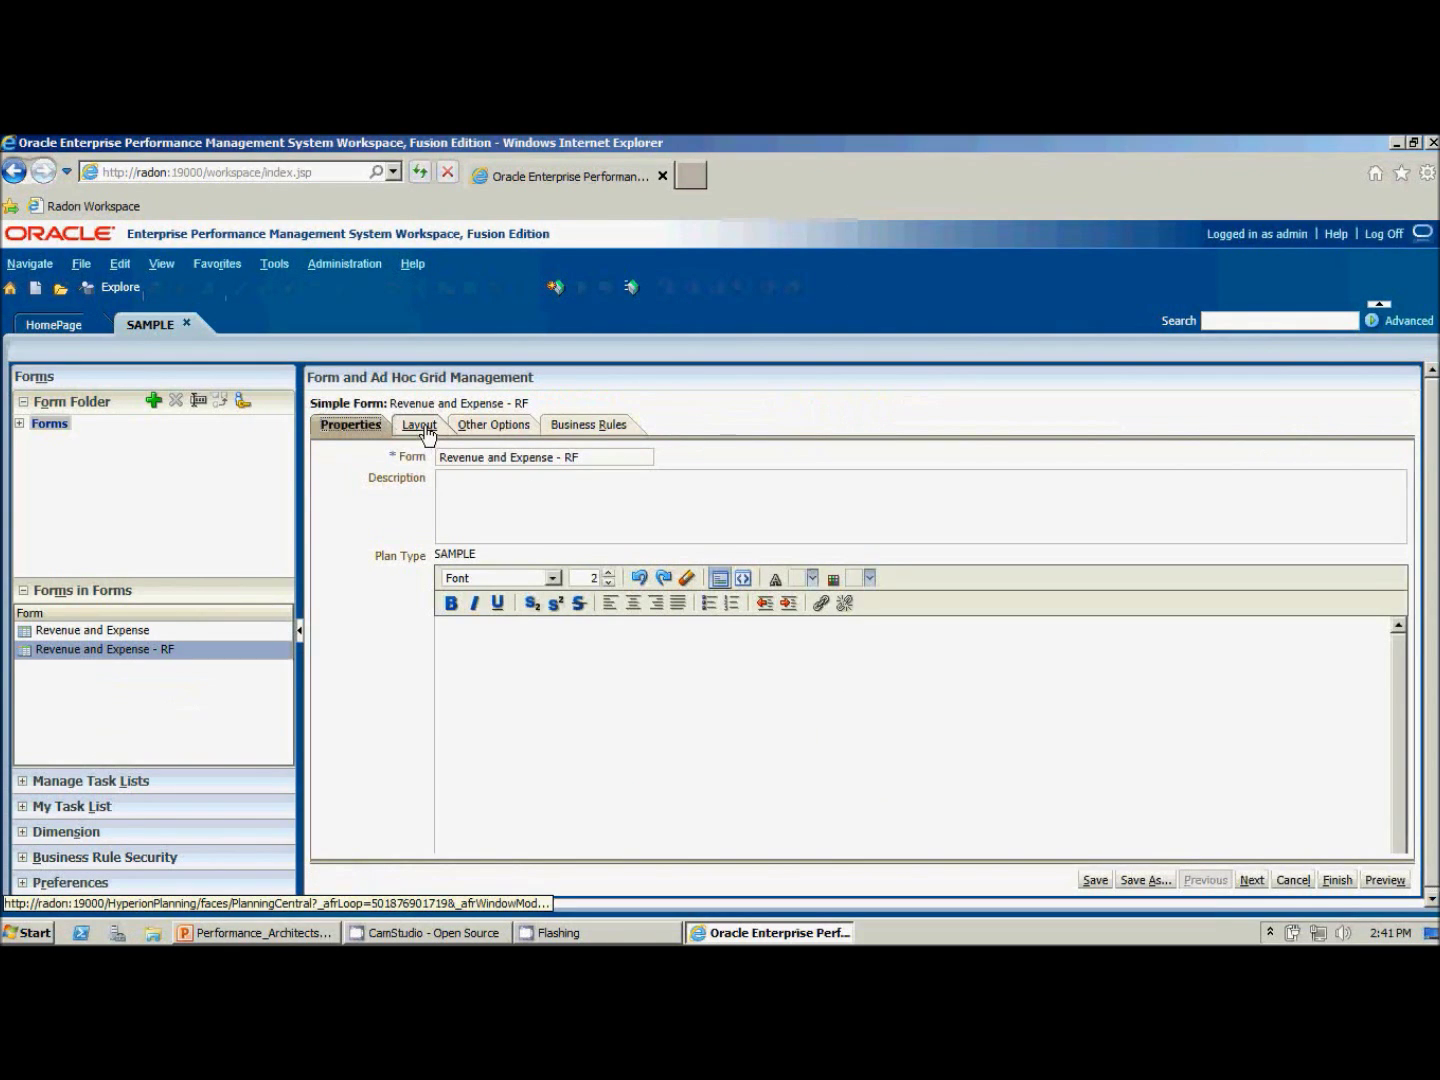
left_click(425, 430)
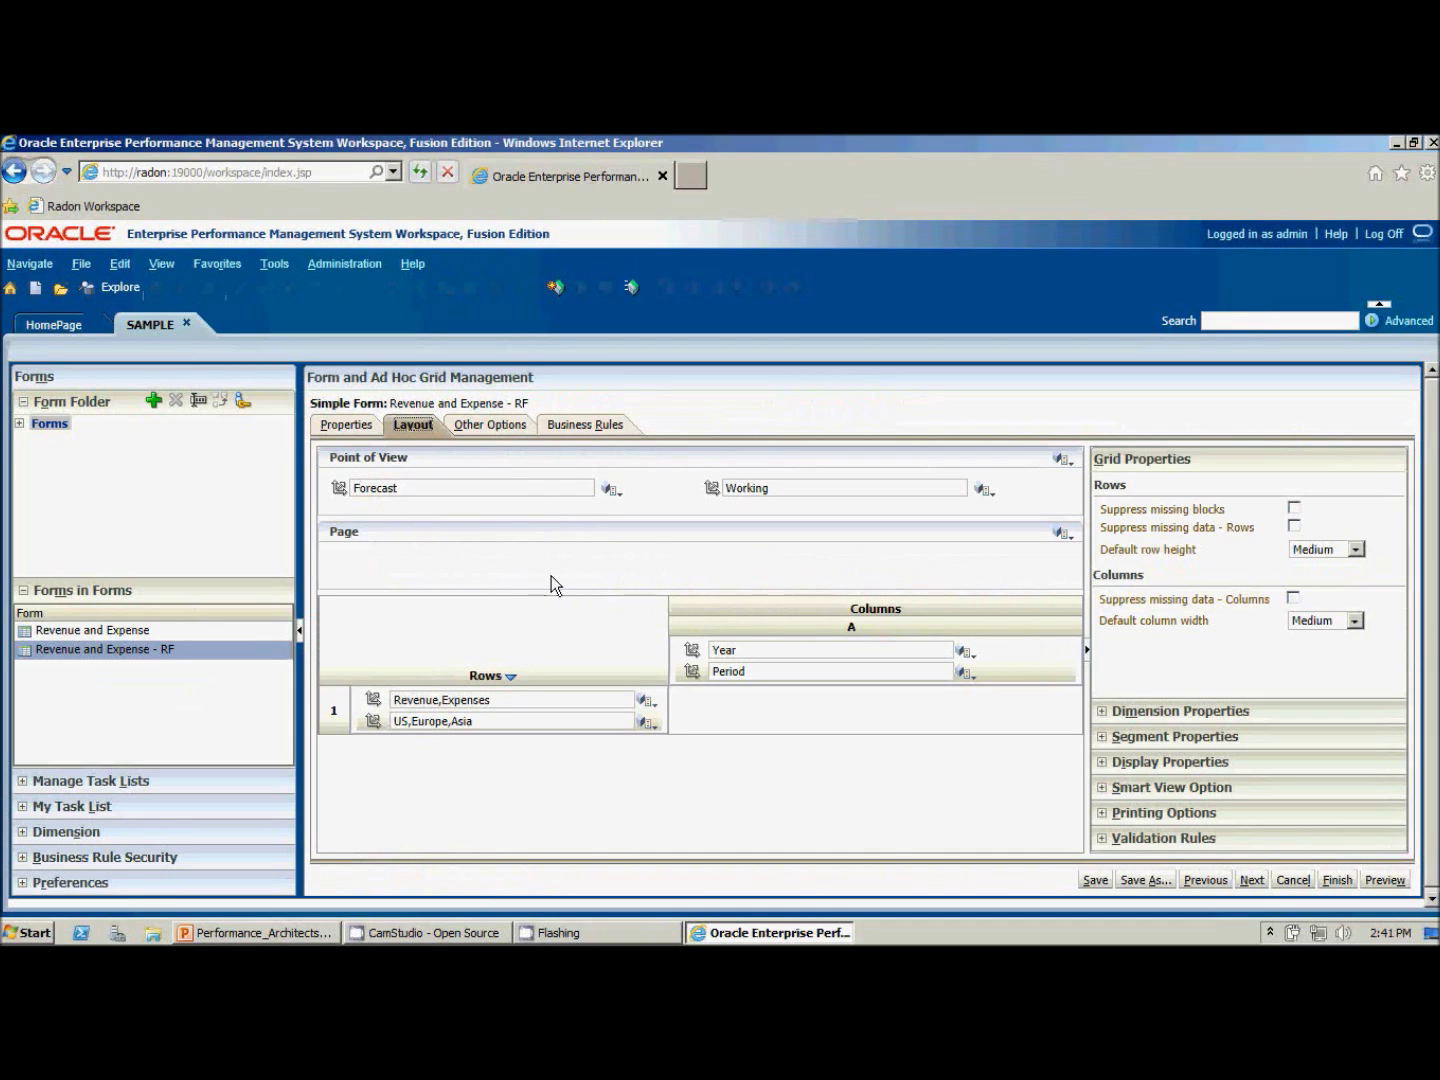
- Launch Rolling Forecast Setup from the Columns section's context menu
right_click(953, 608)
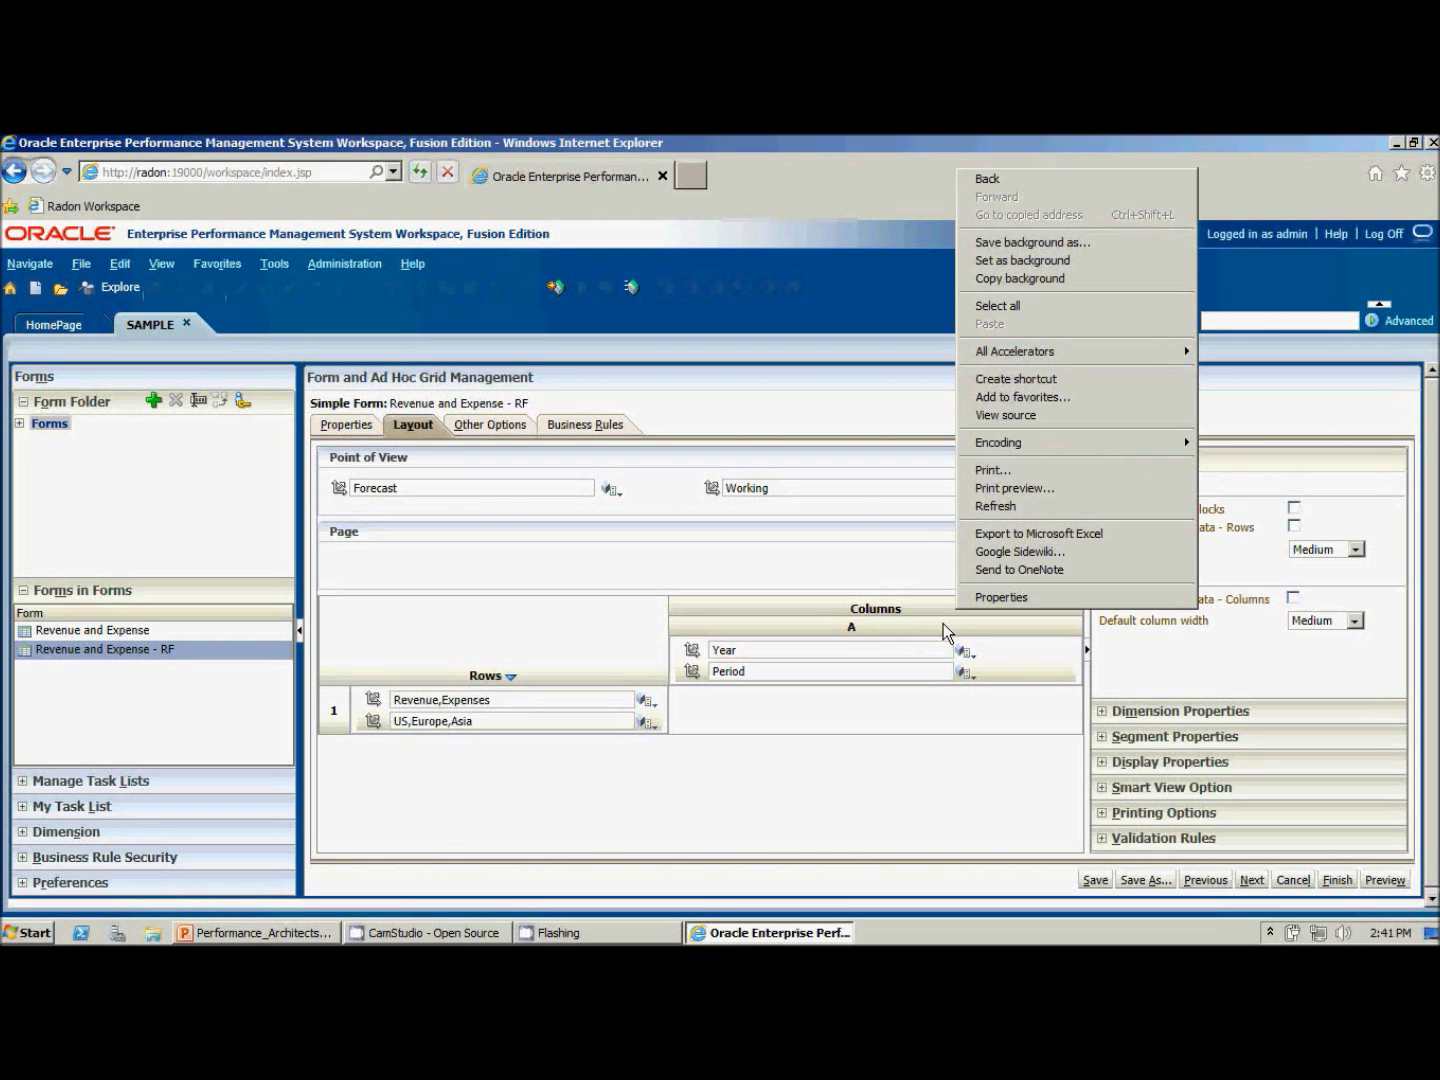
left_click(946, 630)
right_click(943, 628)
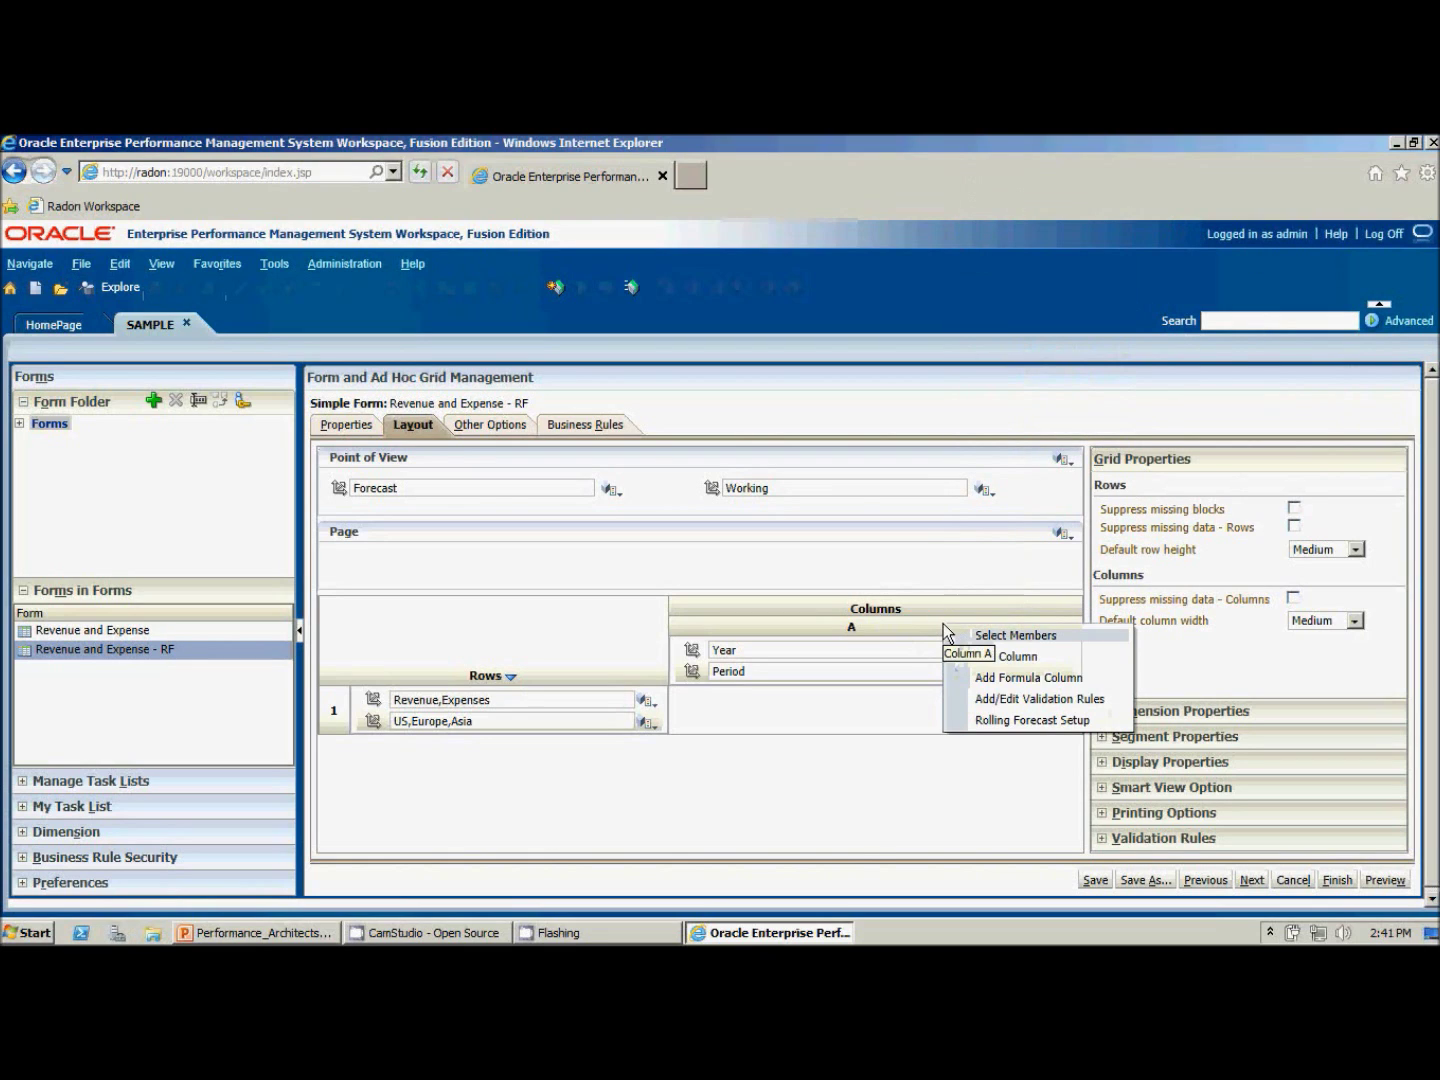
left_click(1108, 721)
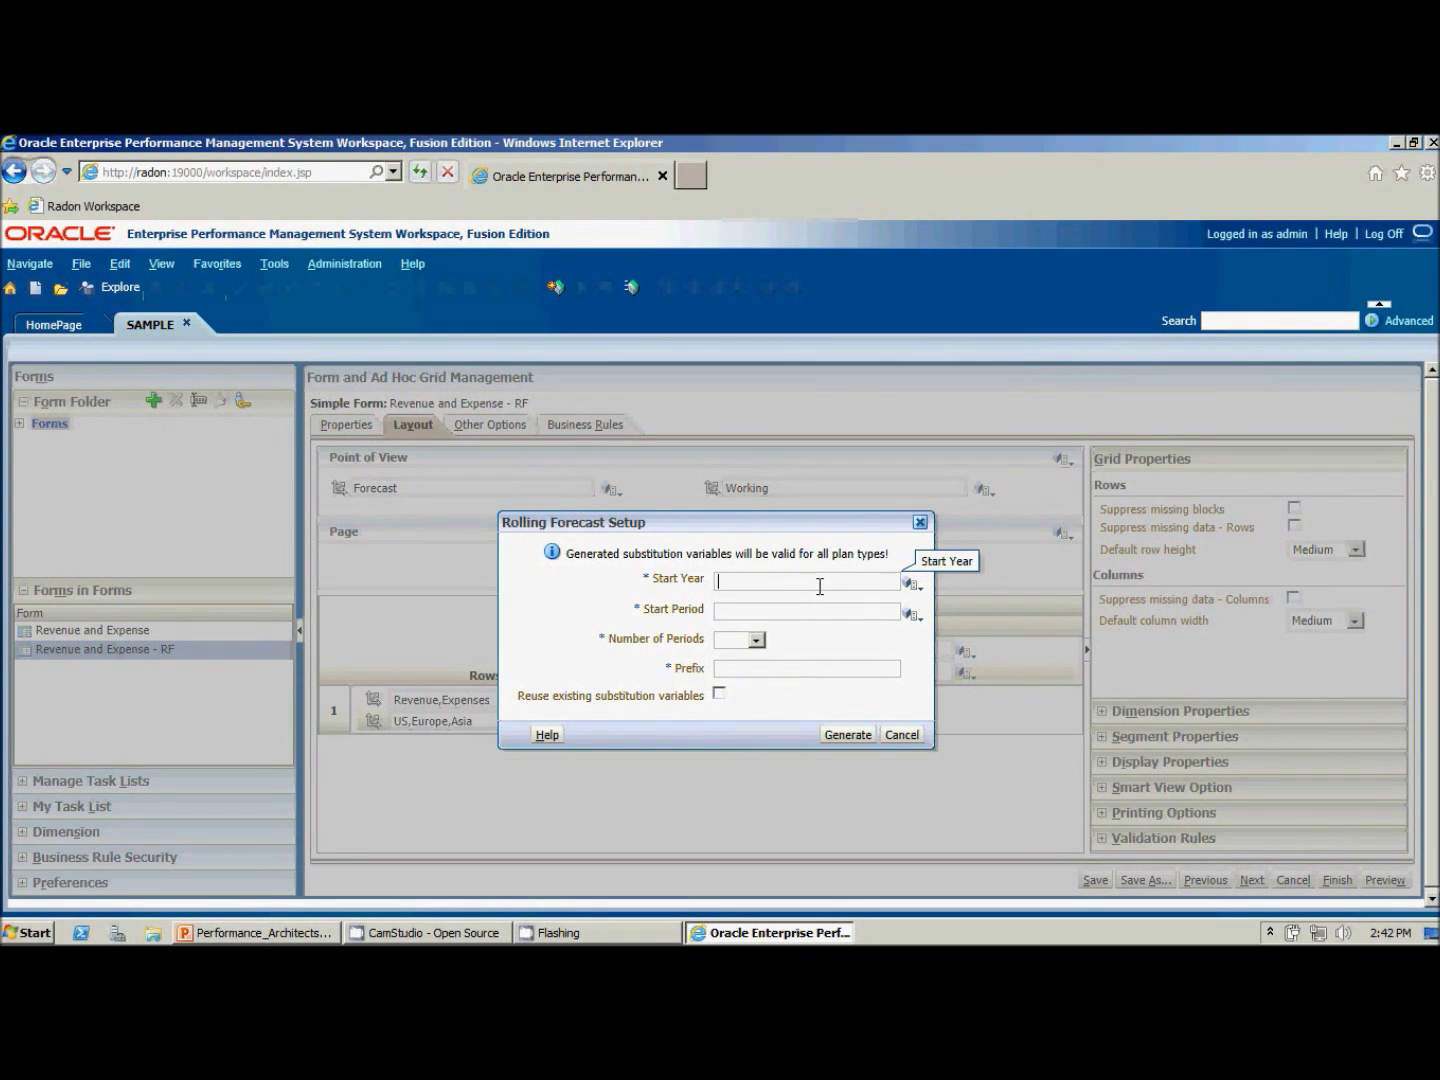
- Enter Start Year FY12, Start Period Apr, 12 periods and prefix RF, then generate the variables
type("FY12")
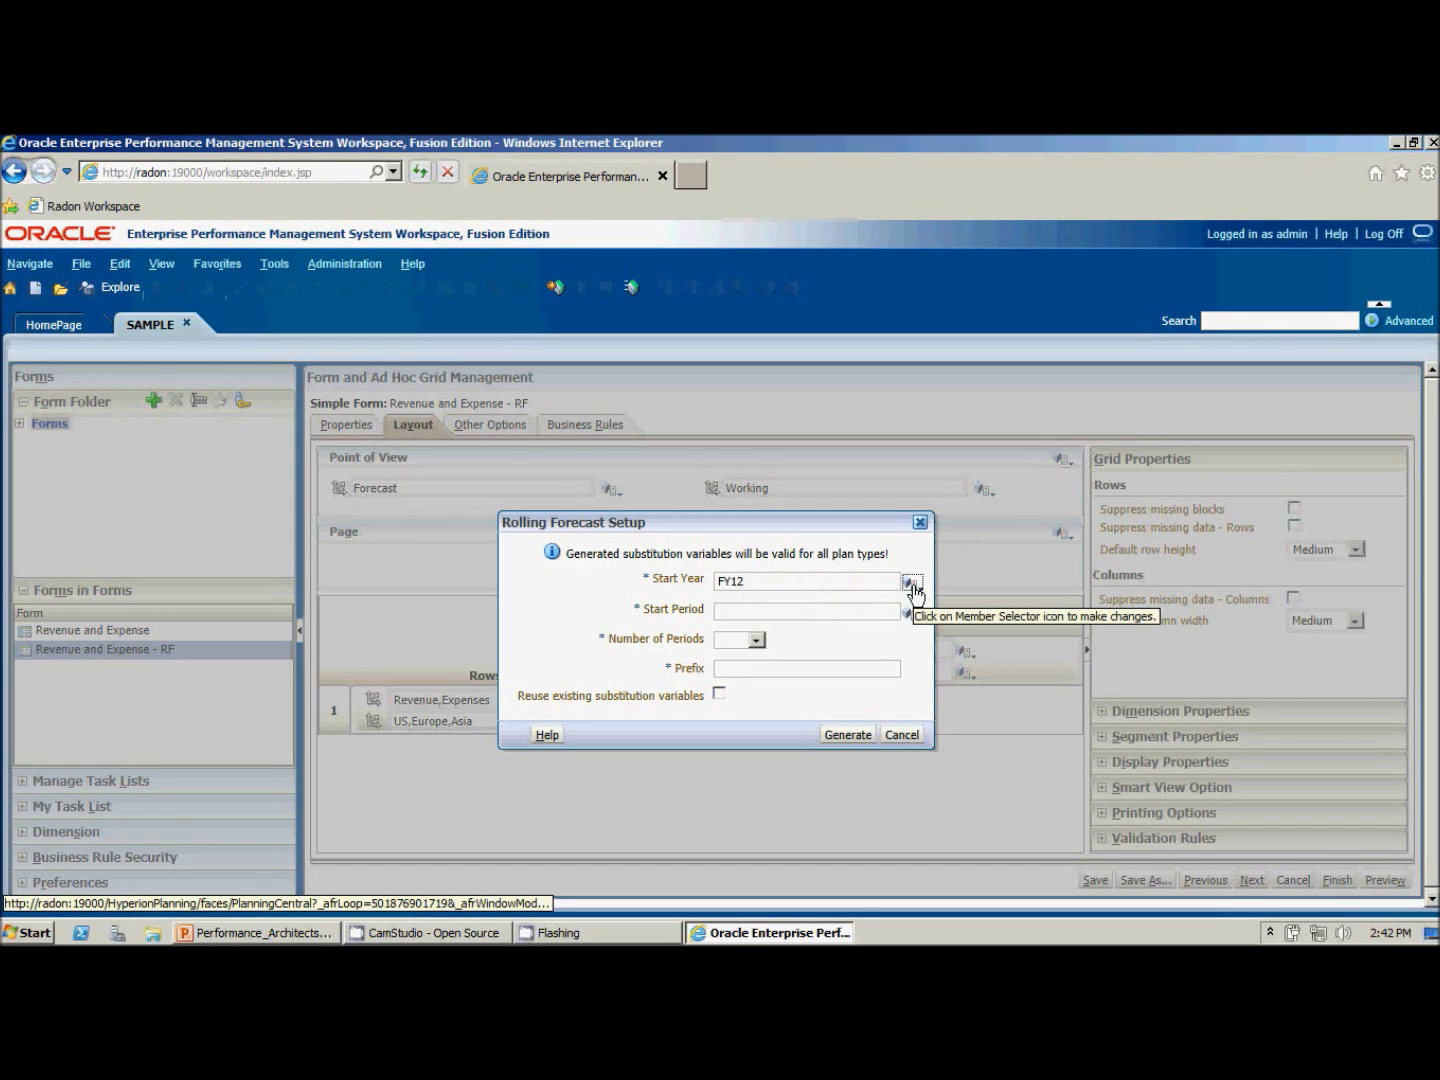
left_click(837, 616)
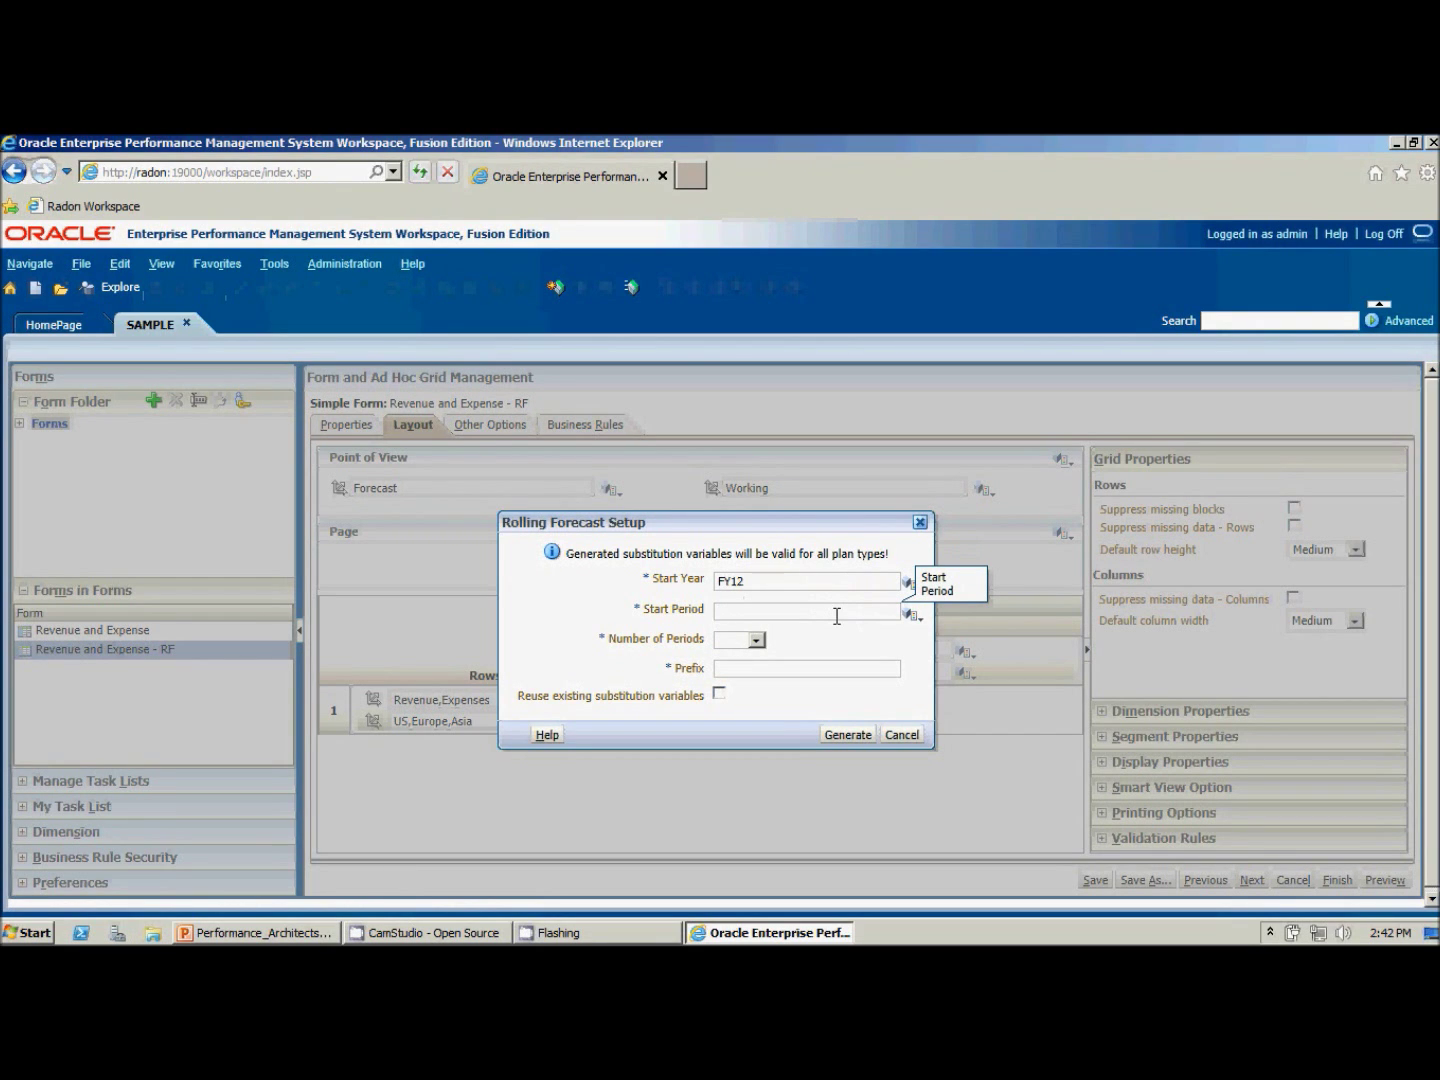
type("A")
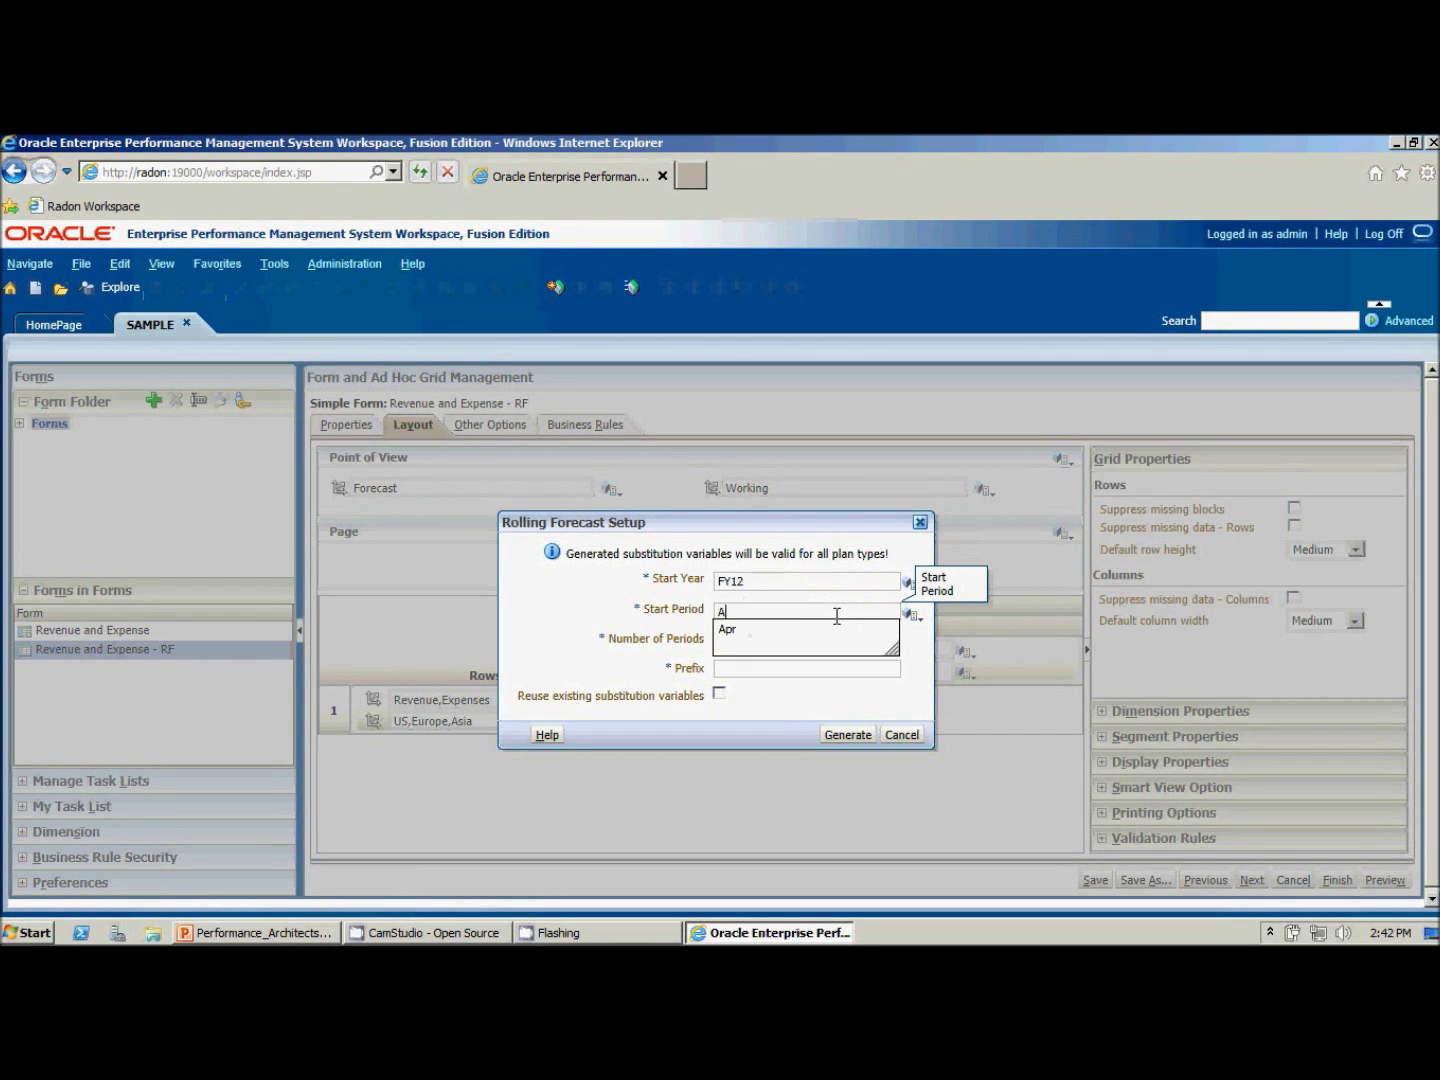
type("pr")
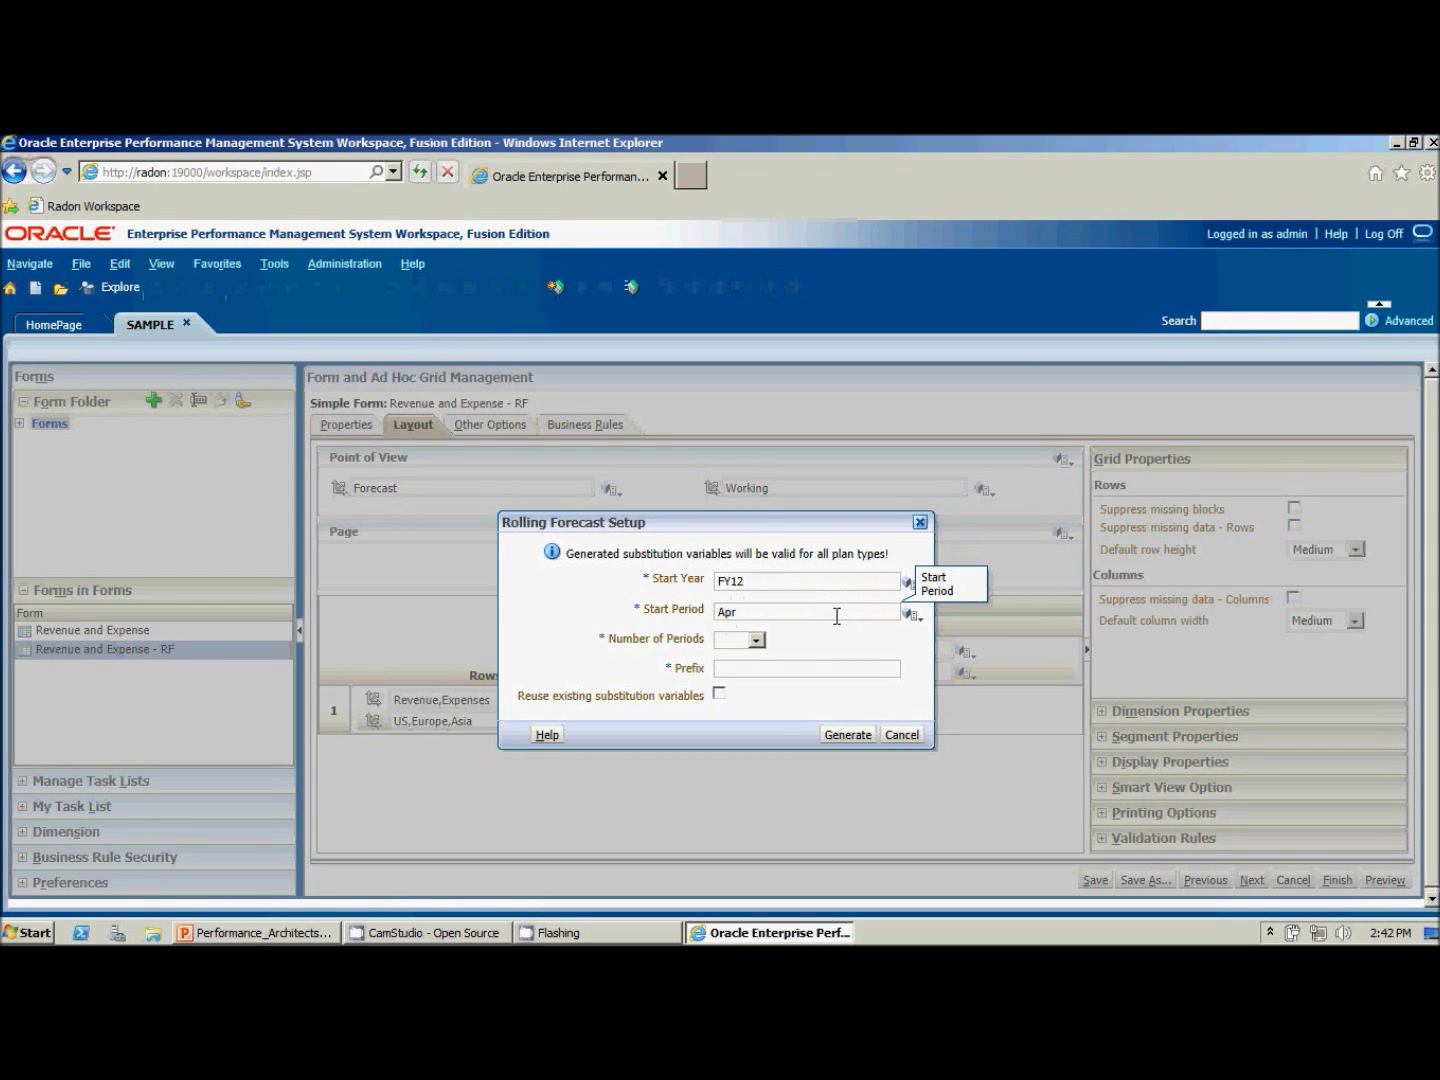
left_click(756, 640)
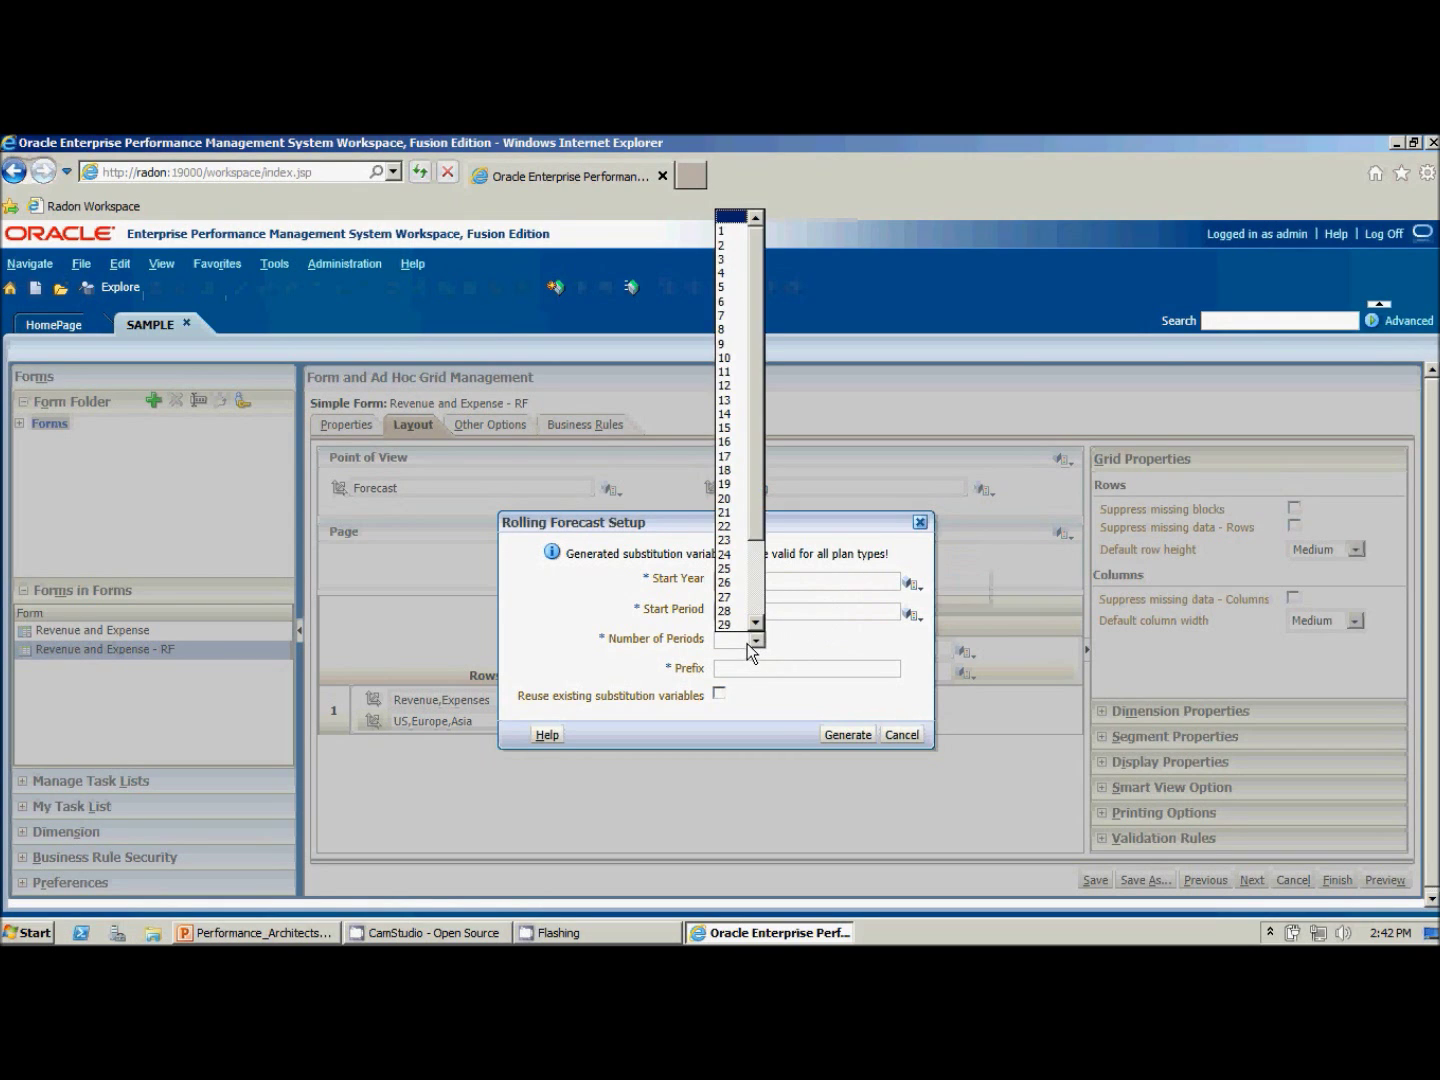
left_click(742, 385)
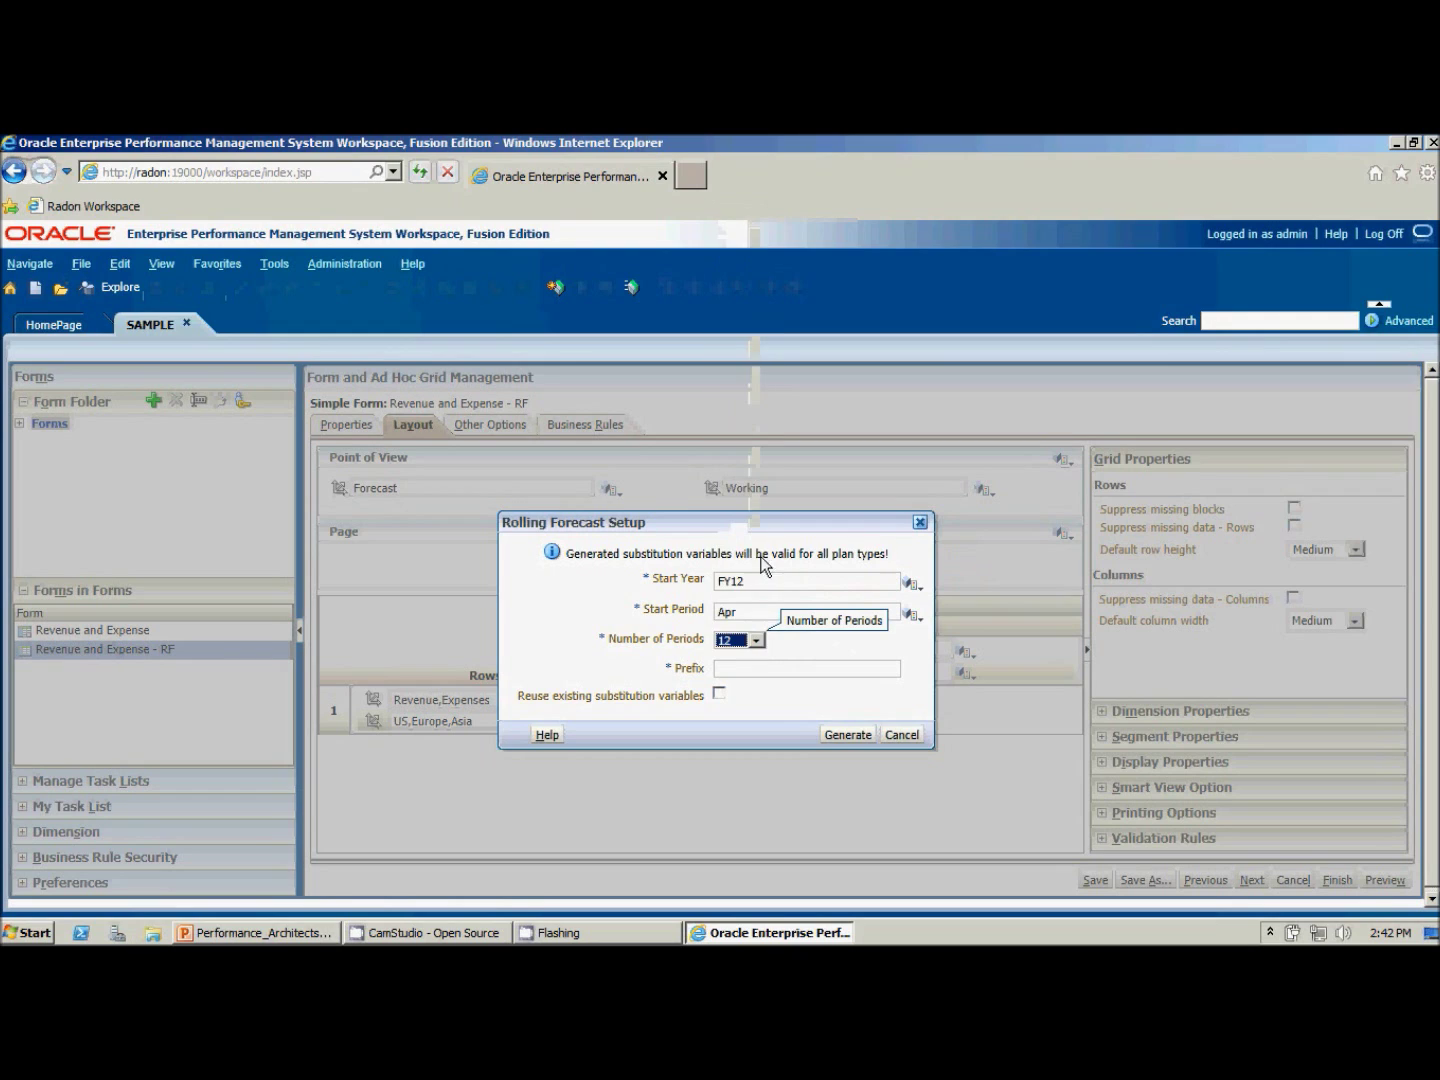
left_click(749, 667)
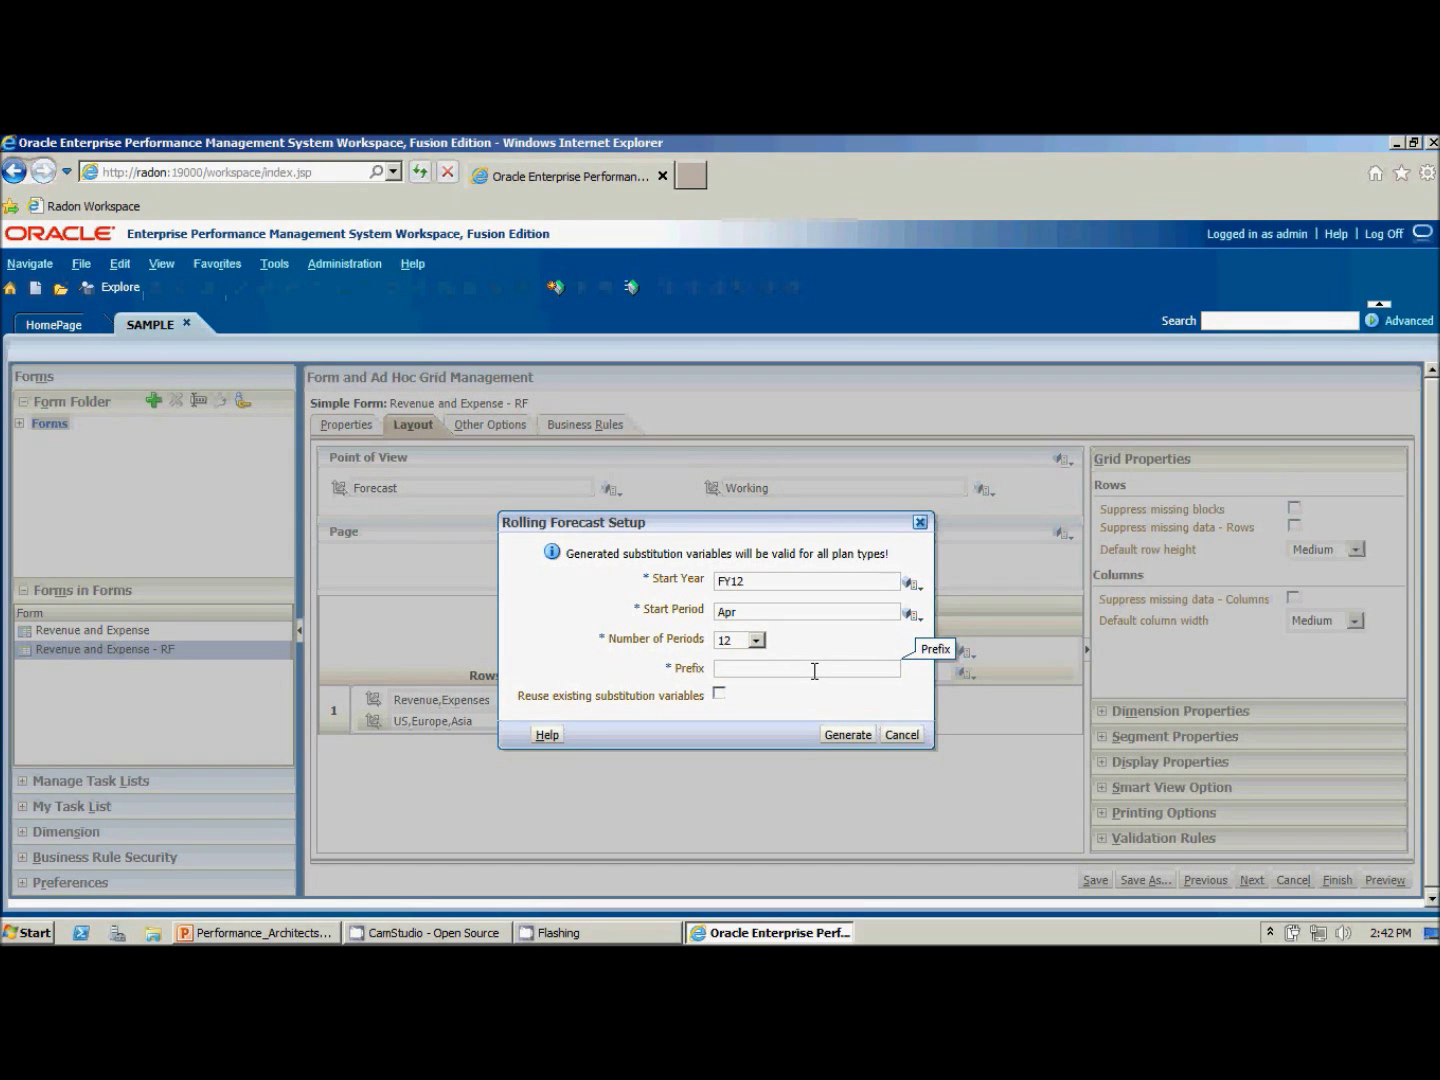
type("RF")
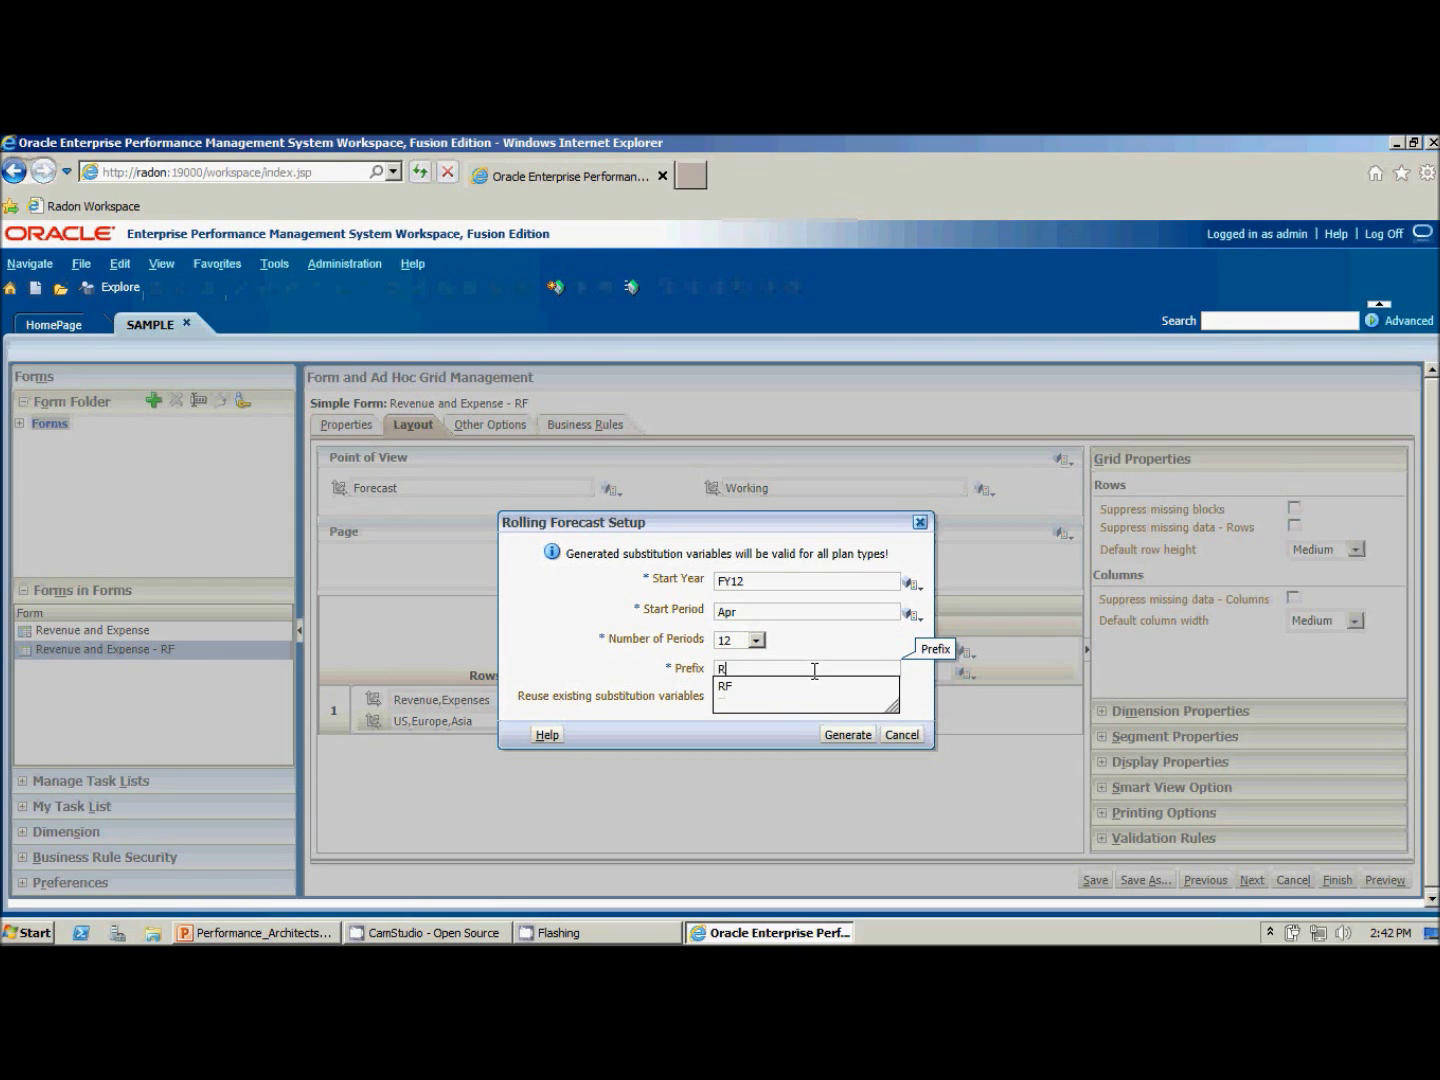
left_click(852, 736)
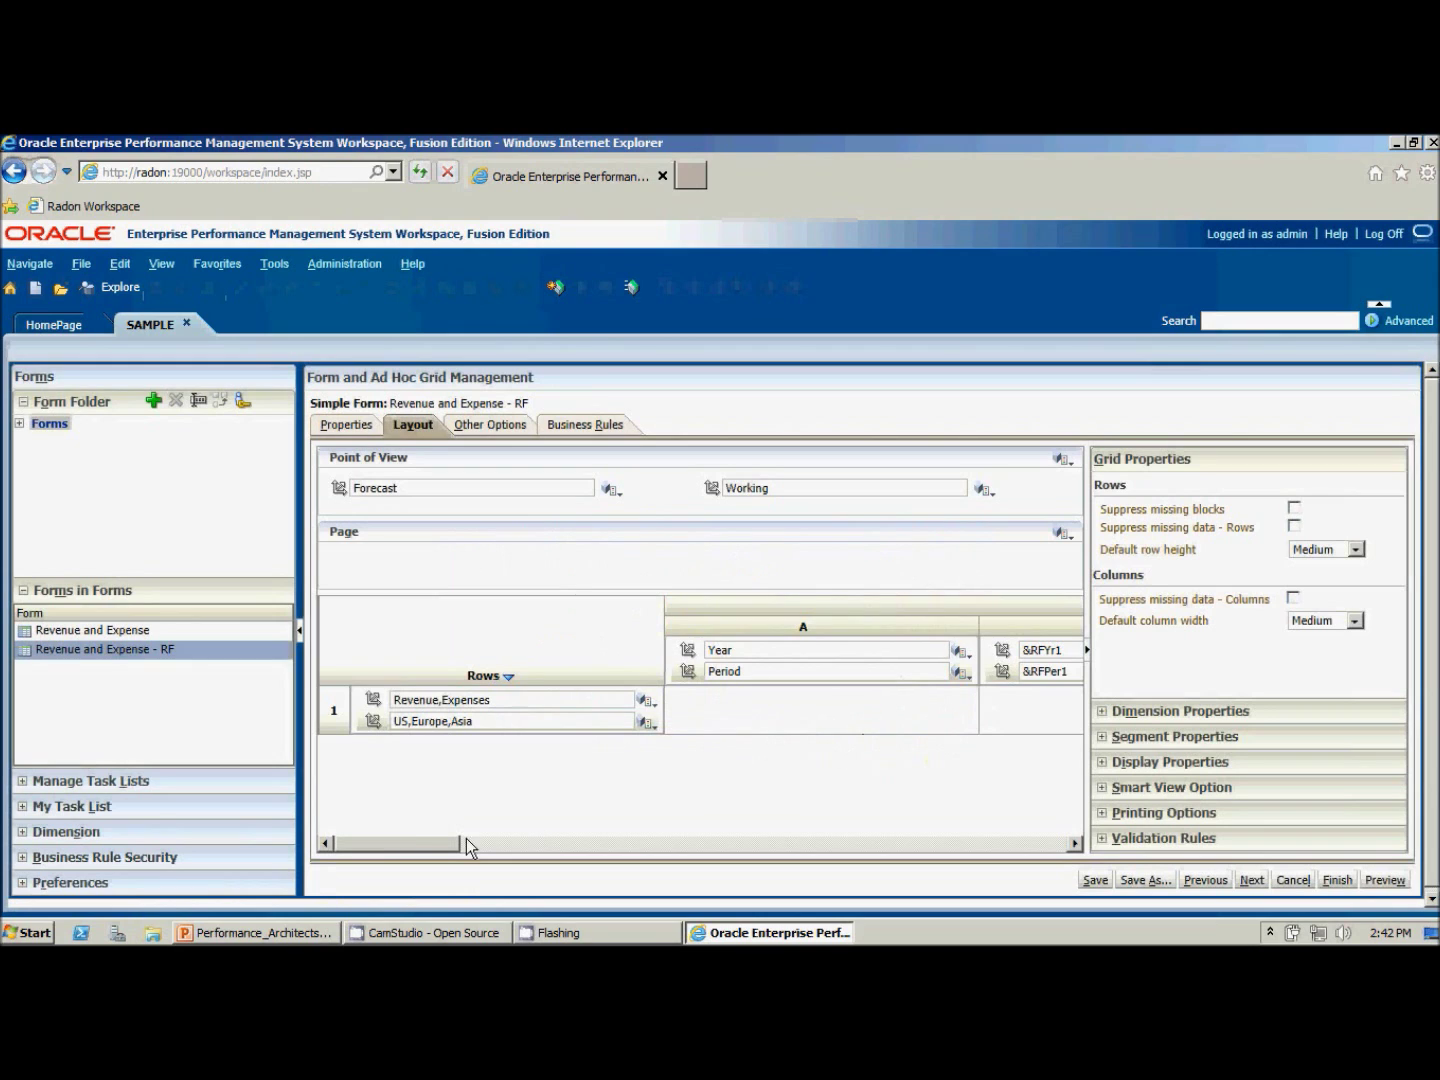
- Scroll across the columns and inspect the &RFPer1 and &RFPer2 members in columns B and C
left_click_drag(428, 845, 534, 845)
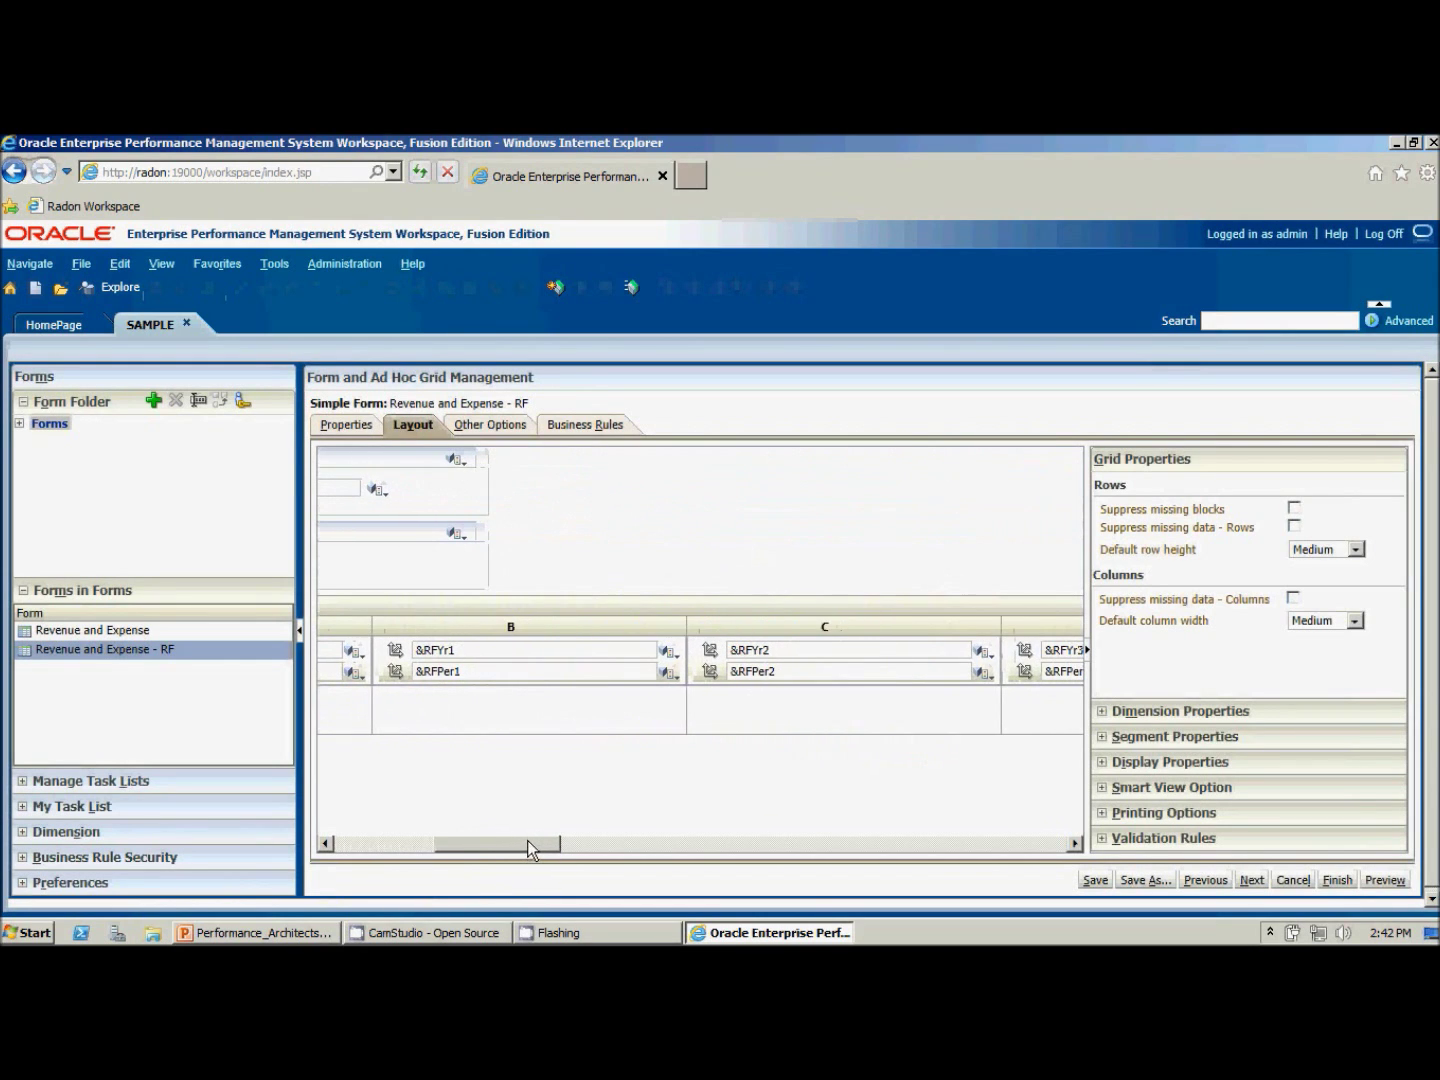
left_click(466, 652)
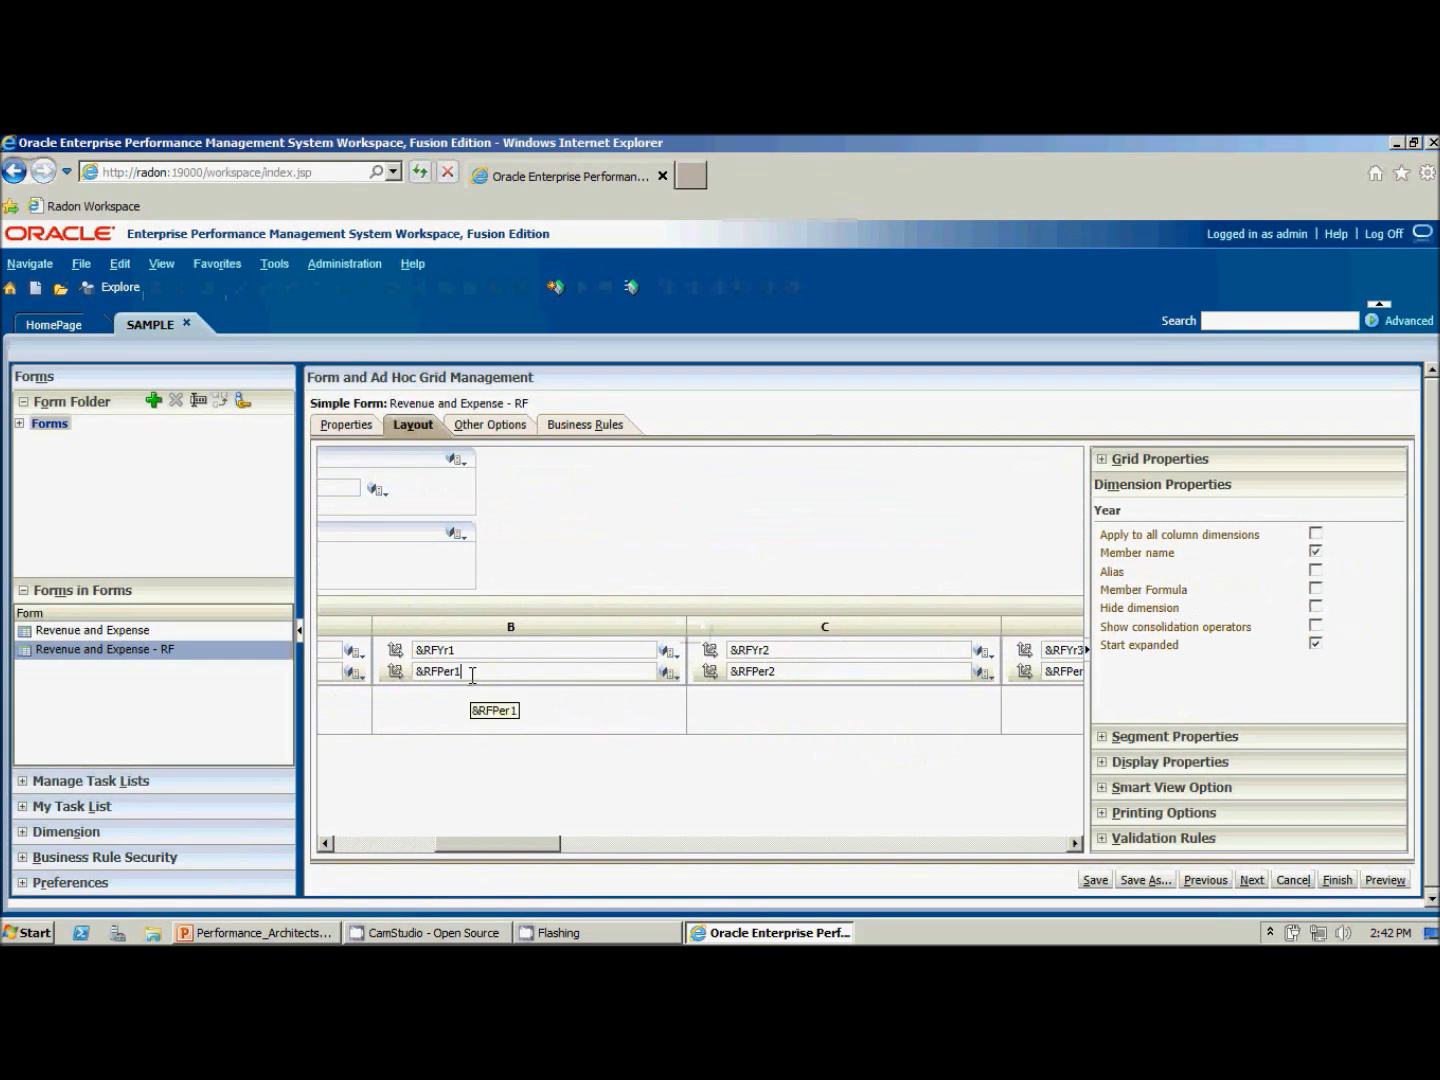
left_click(820, 672)
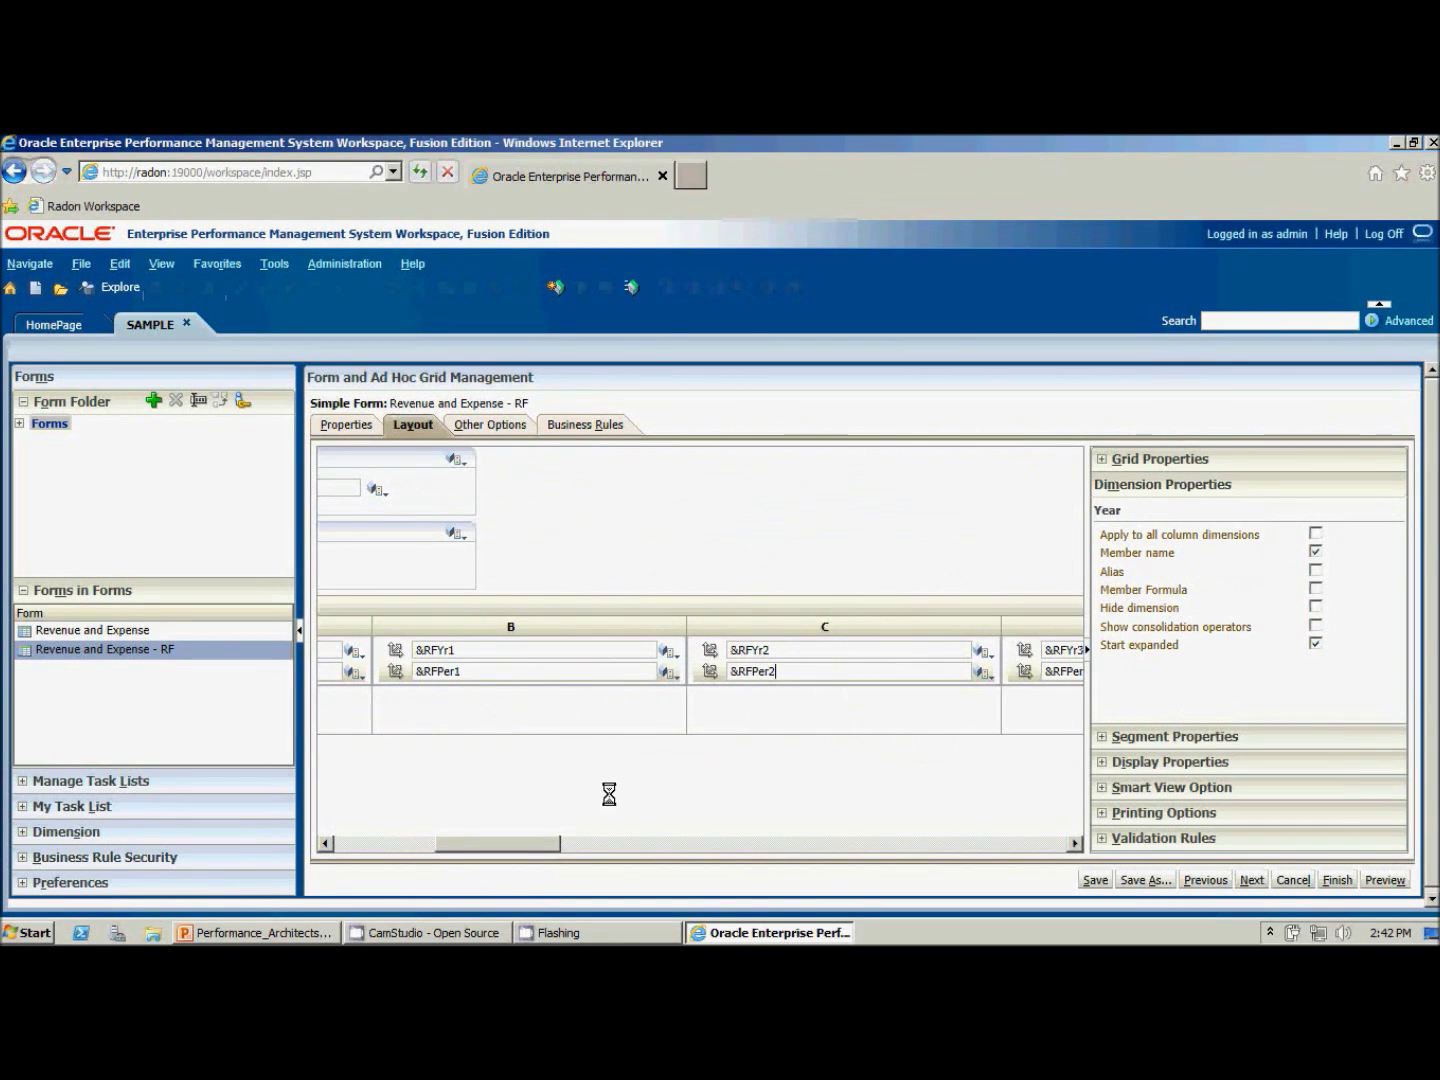
left_click_drag(540, 845, 403, 847)
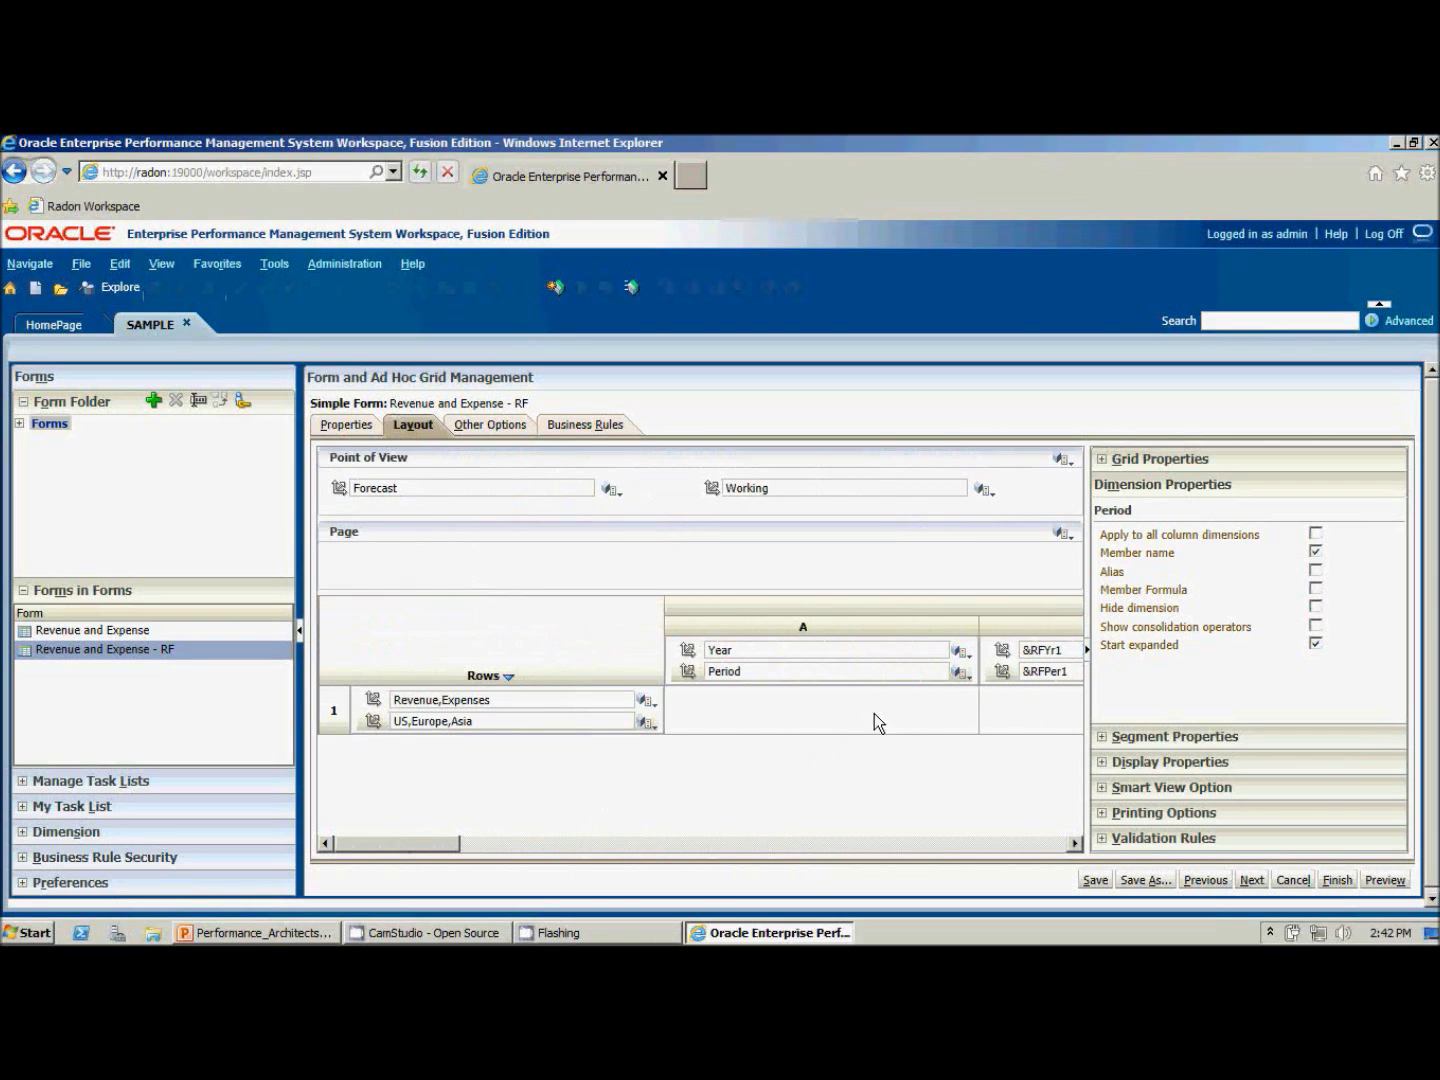
- Delete the Year/Period column A from the layout and save the form
right_click(678, 627)
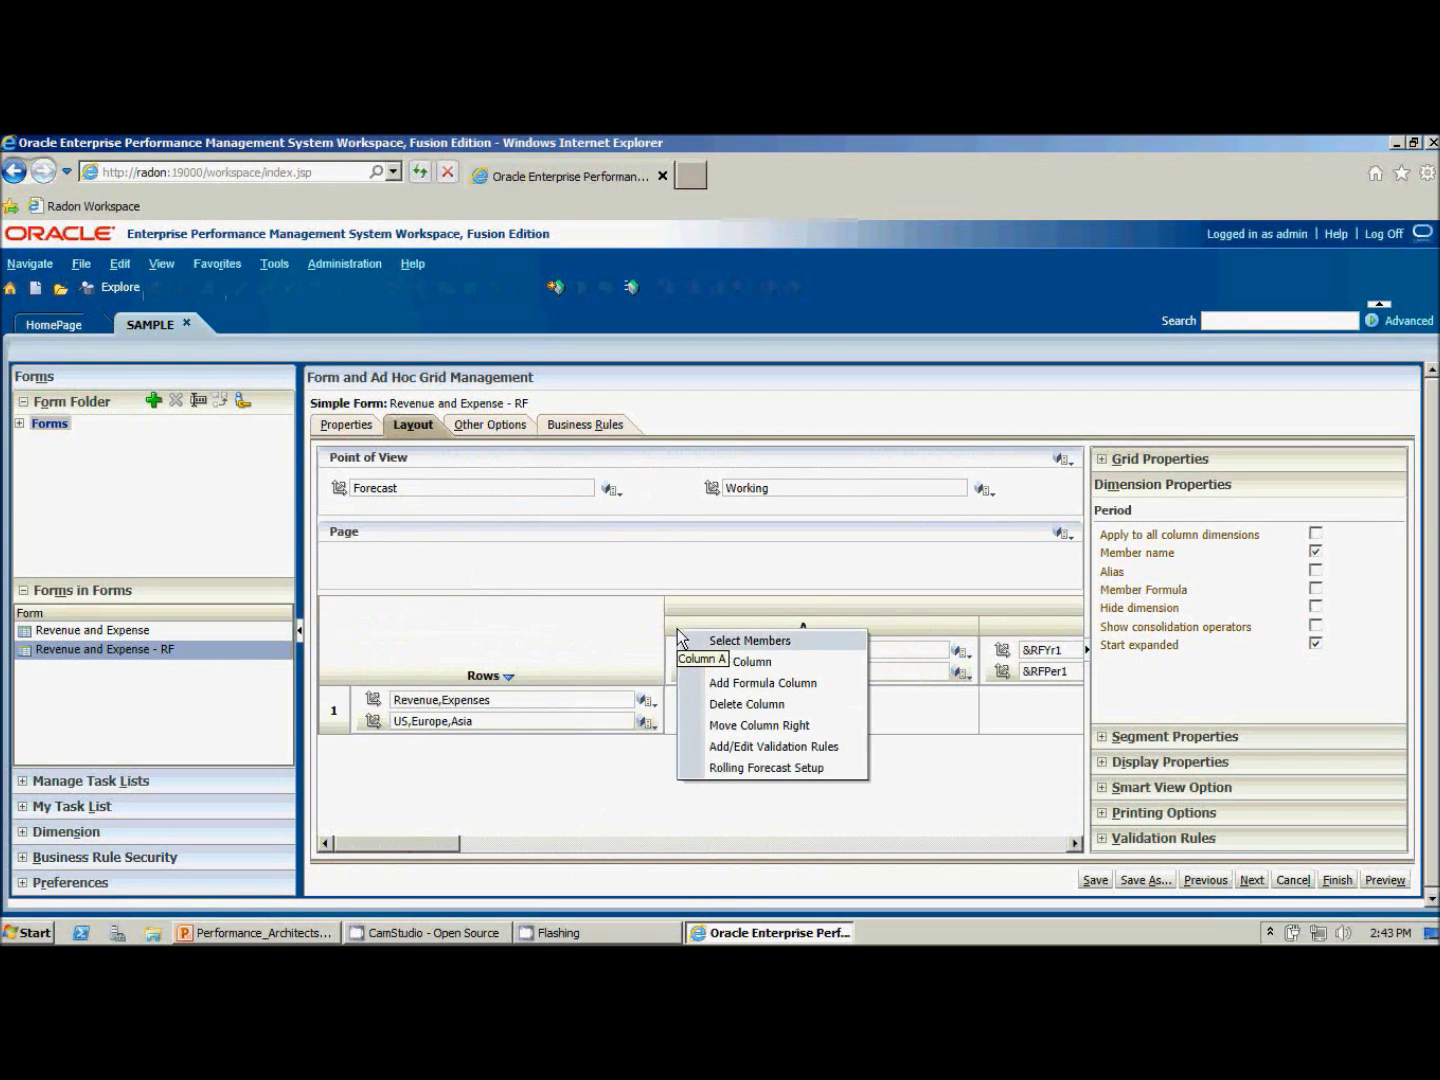
left_click(762, 705)
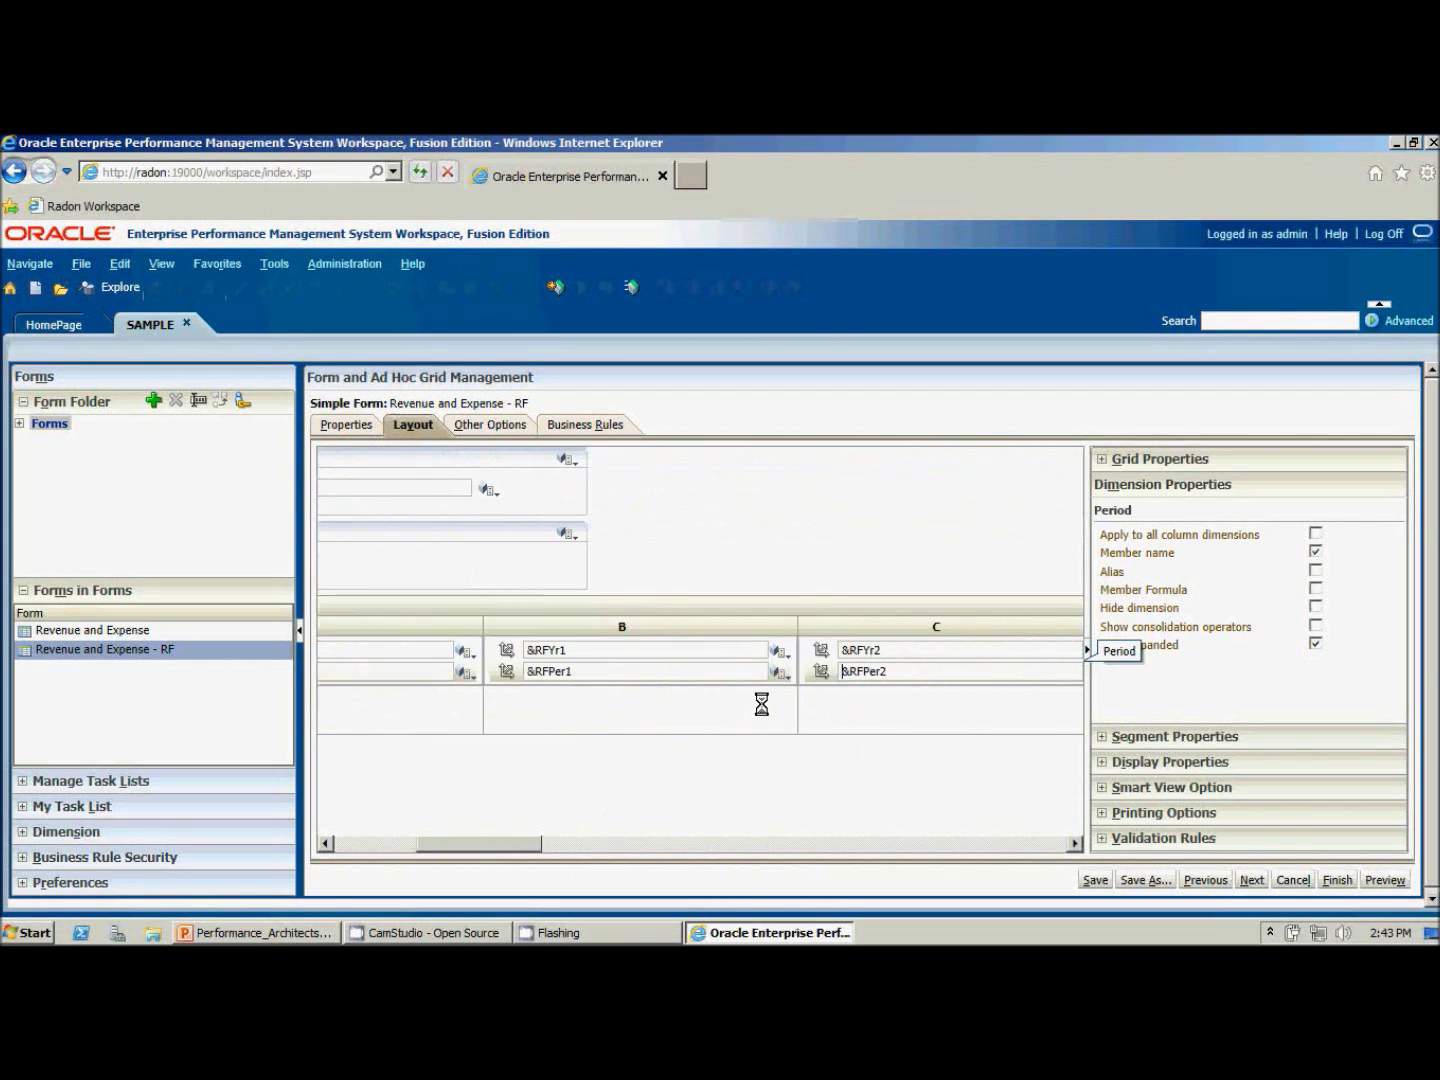
left_click(1094, 880)
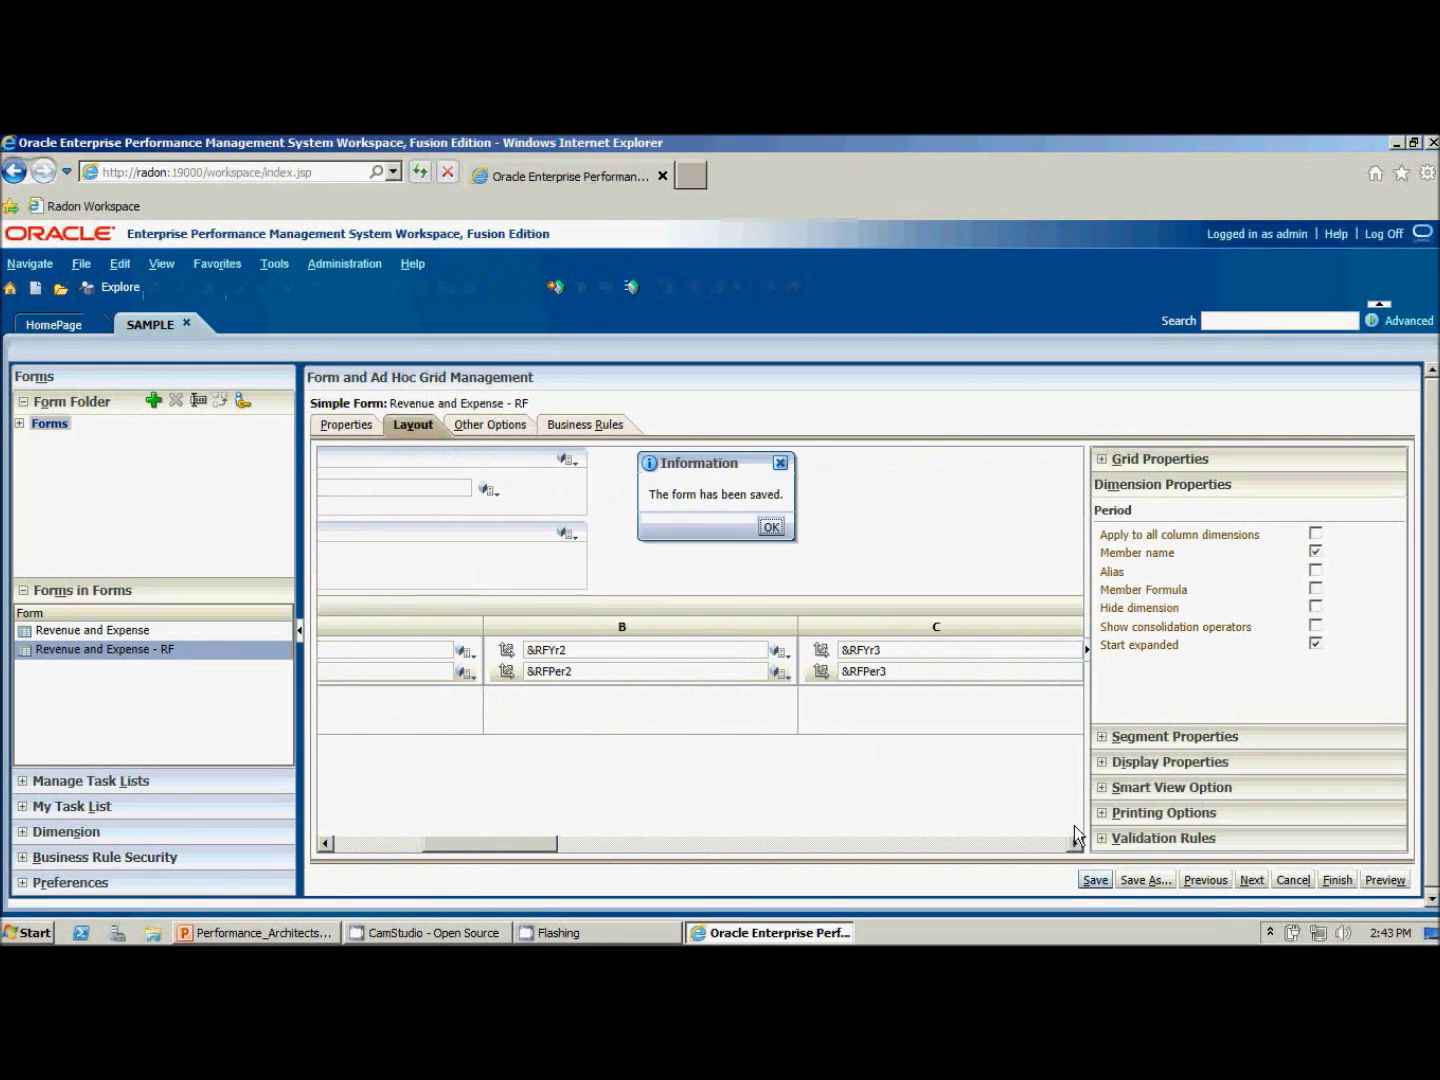
- Dismiss the save confirmation and open Revenue and Expense - RF, showing FY12 Apr through Dec columns
left_click(779, 530)
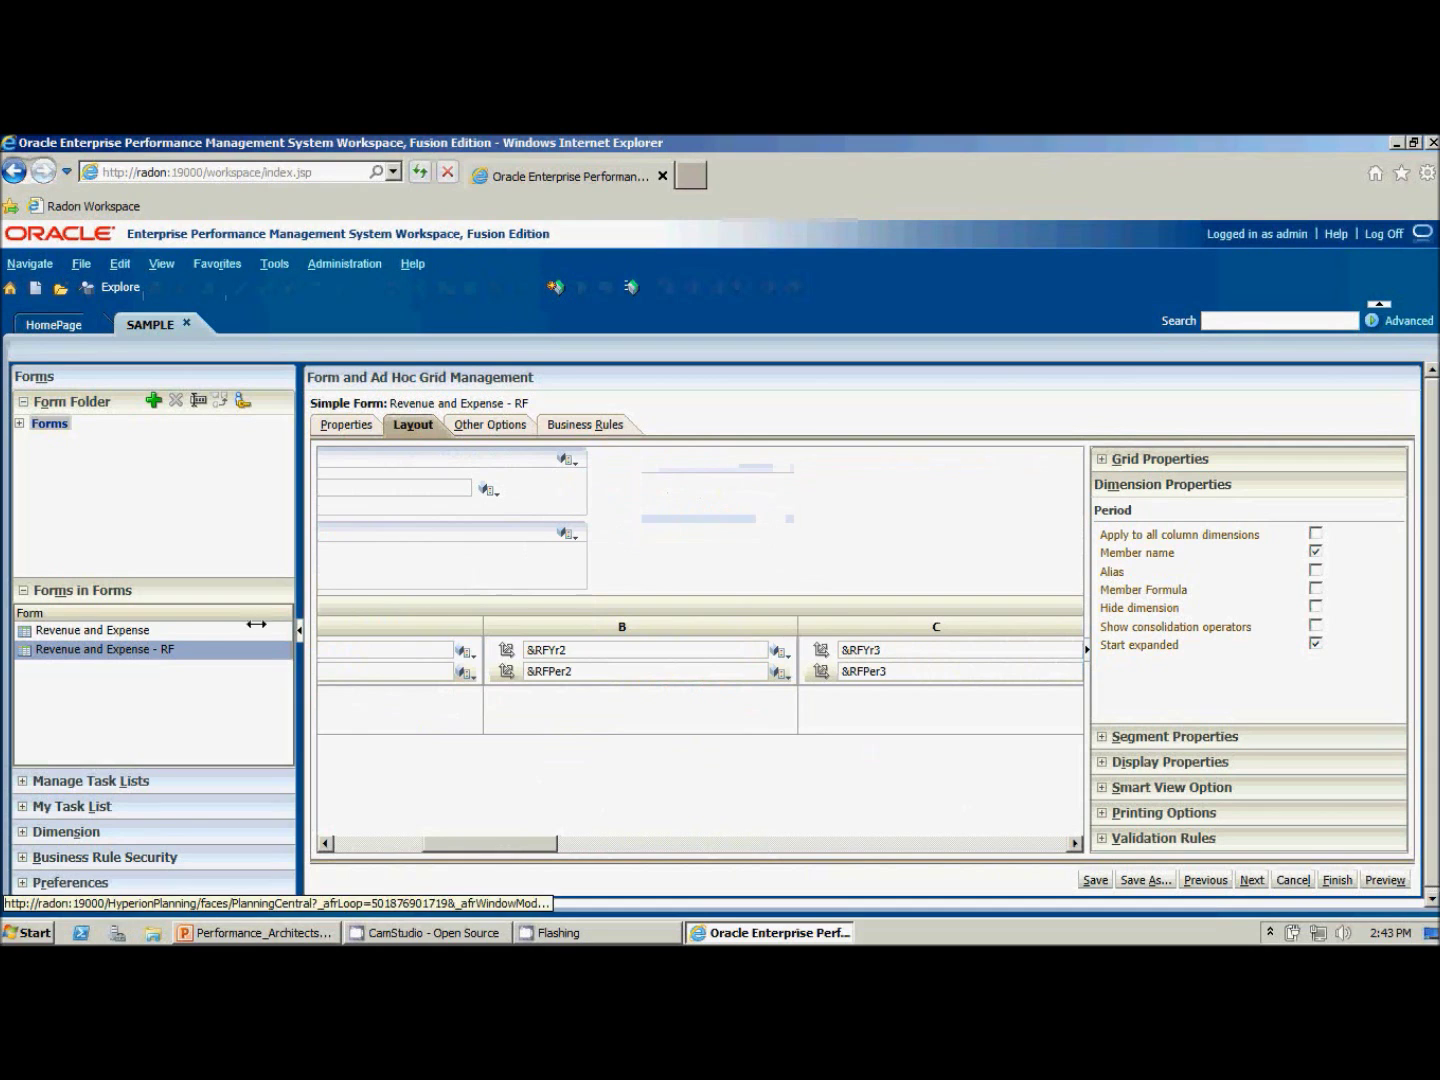
left_click(165, 653)
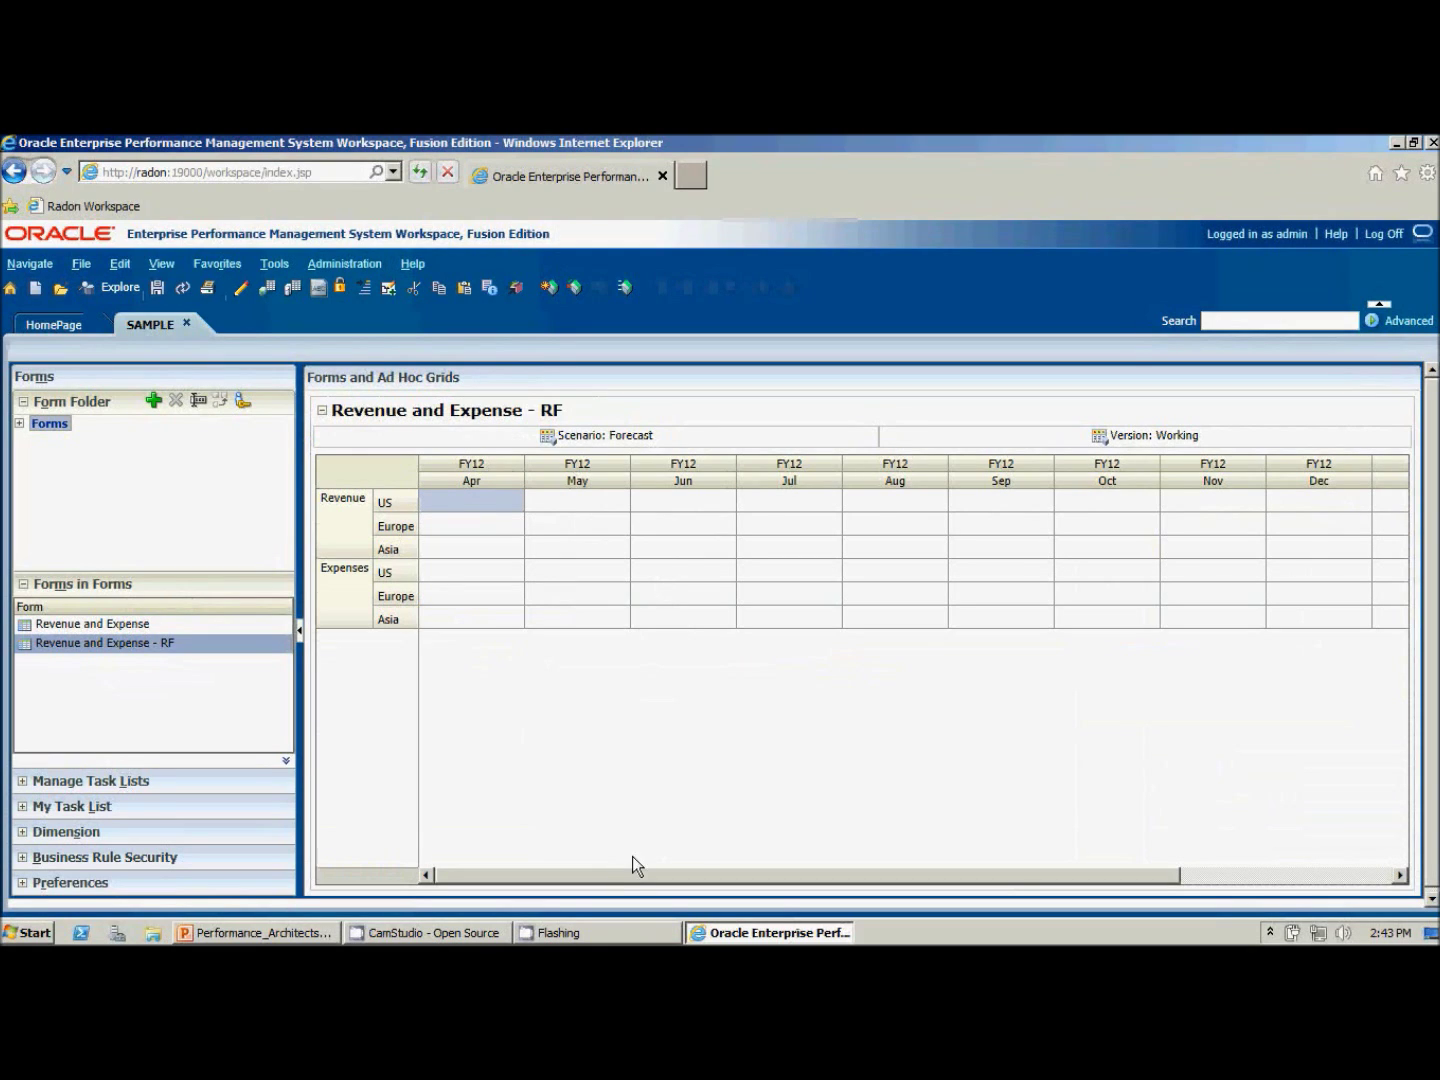
left_click(347, 268)
mouse_move(357, 290)
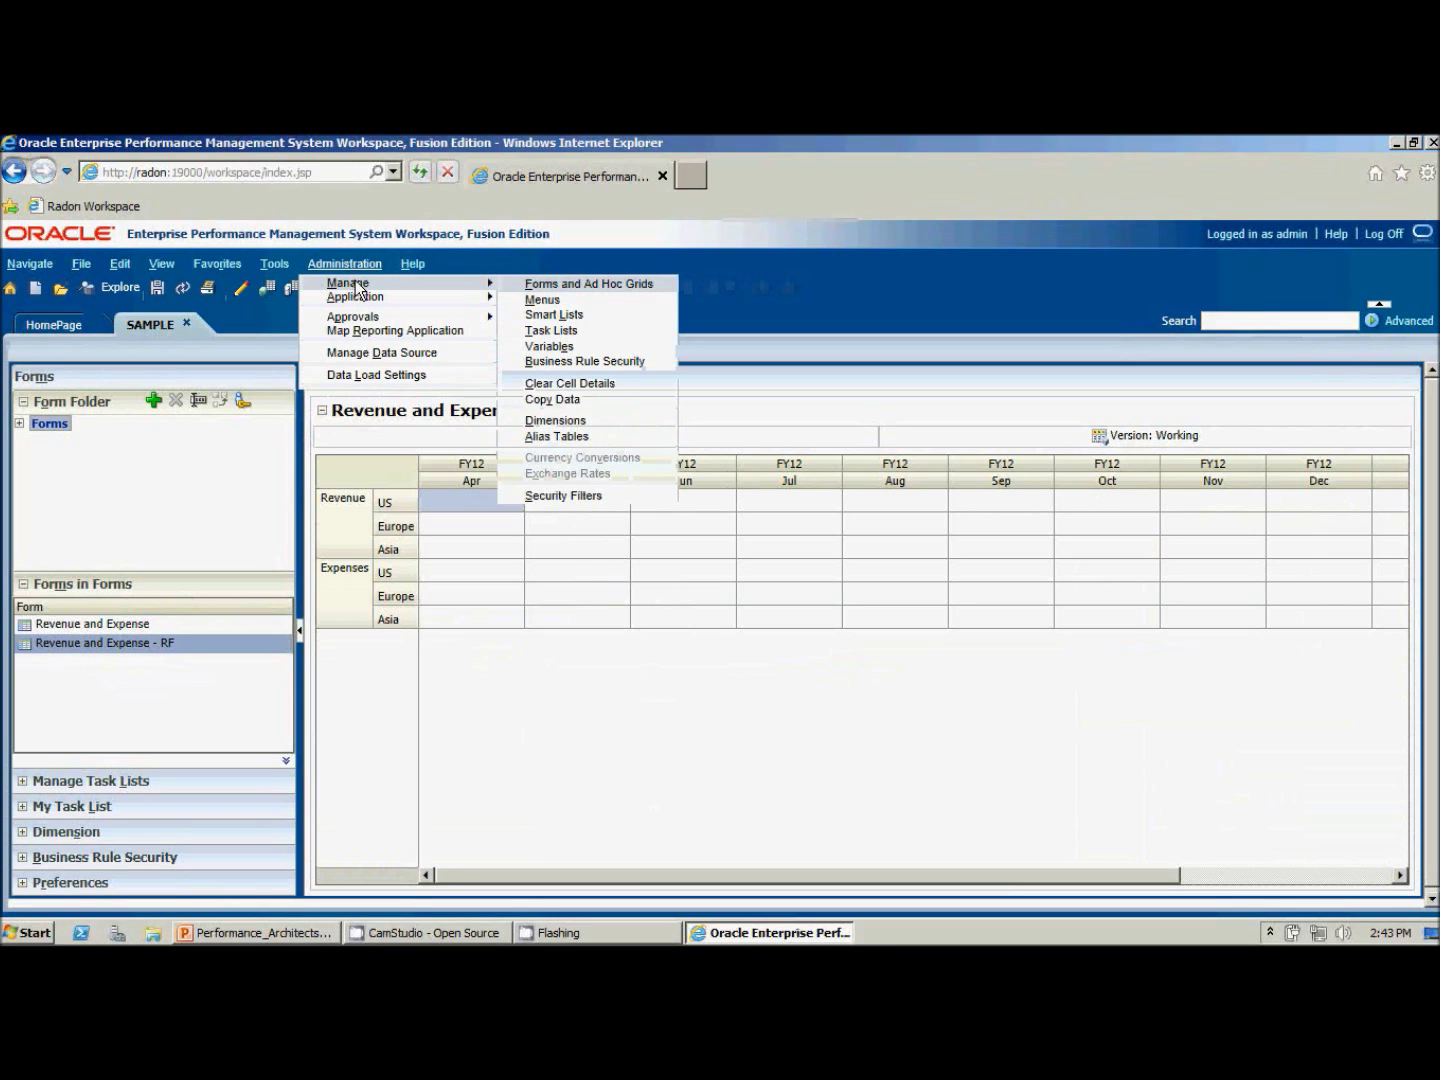
- Show the Substitution Variables list and select the RFYr1, RFYr2 and RFPer variable rows
left_click(607, 349)
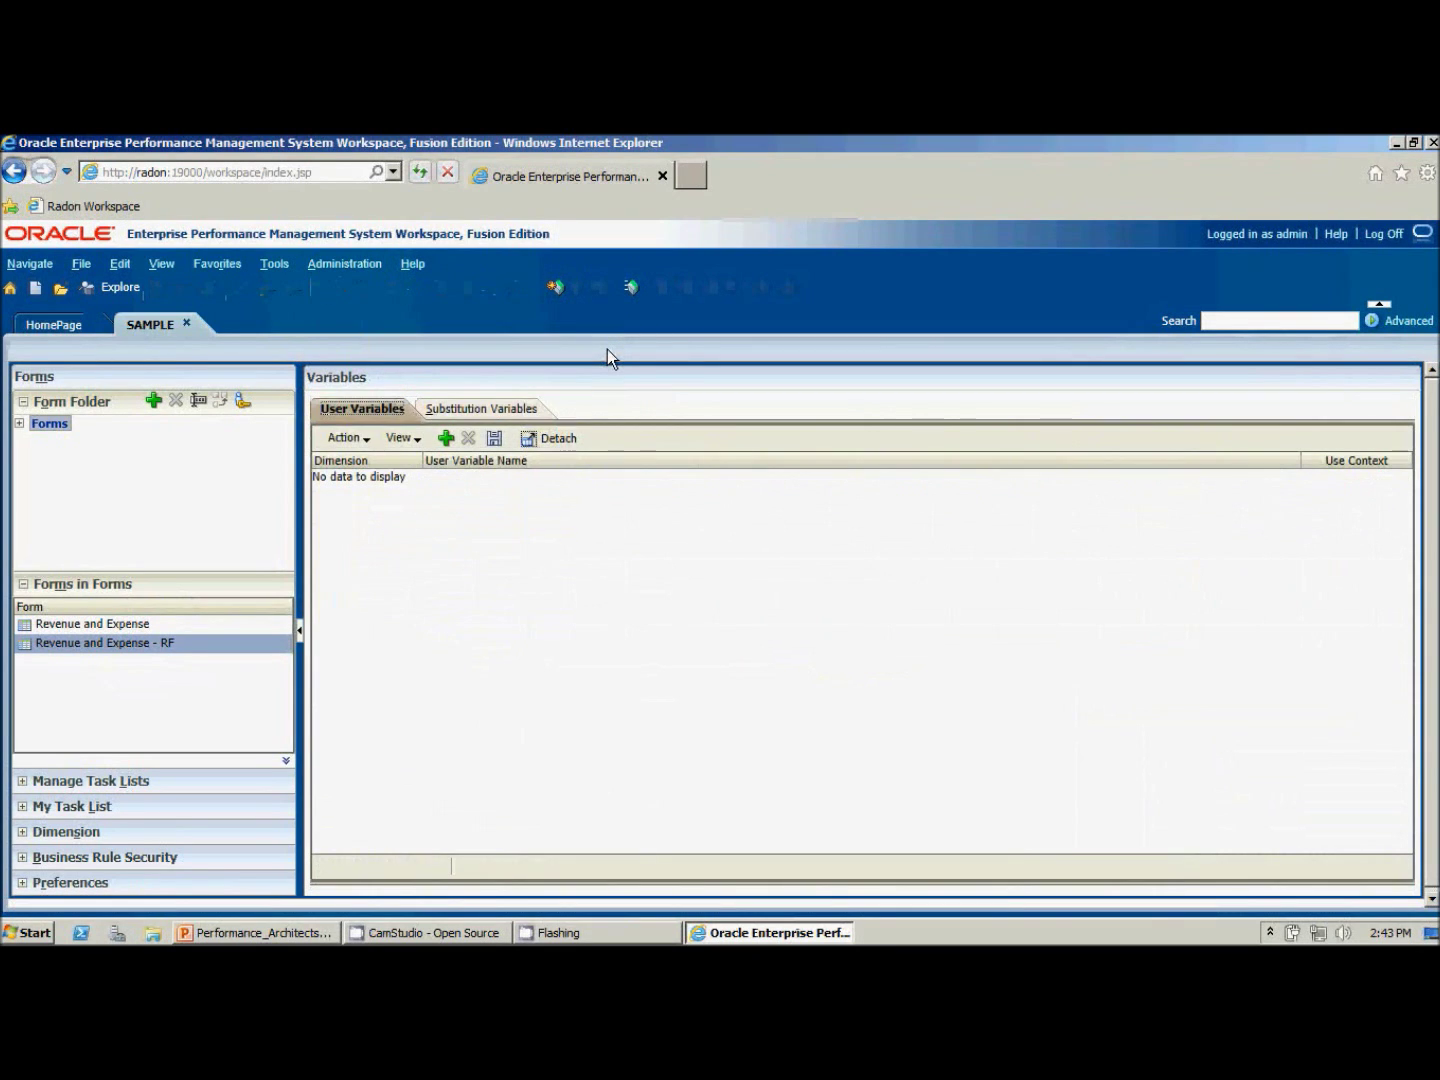
left_click(516, 412)
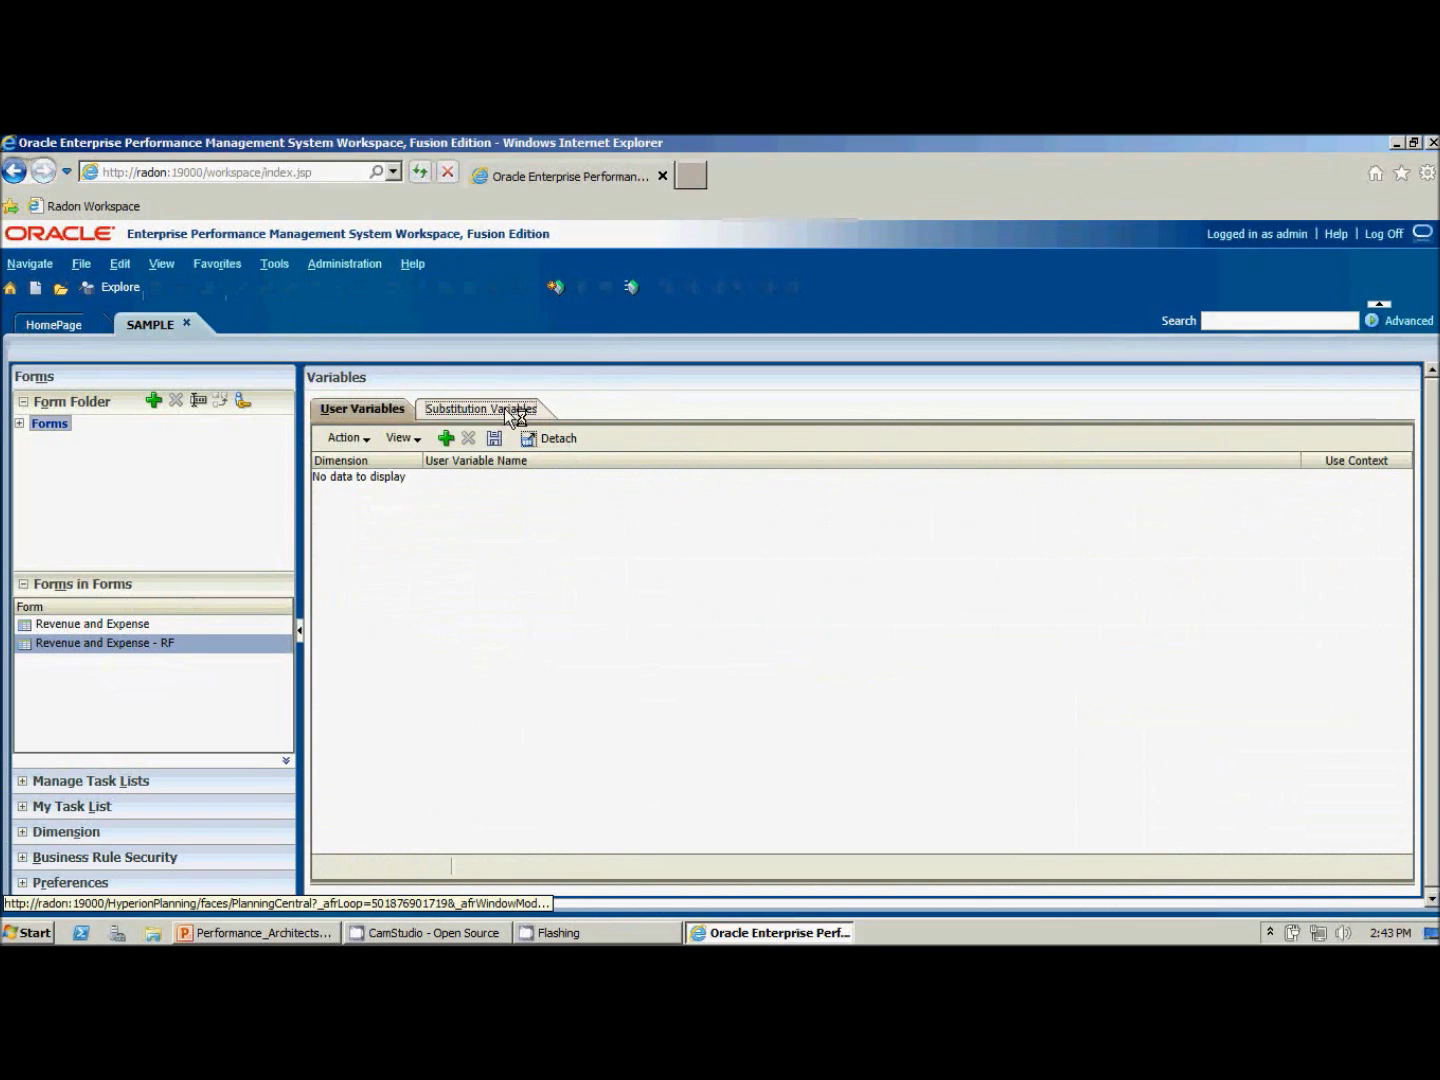
left_click(630, 500)
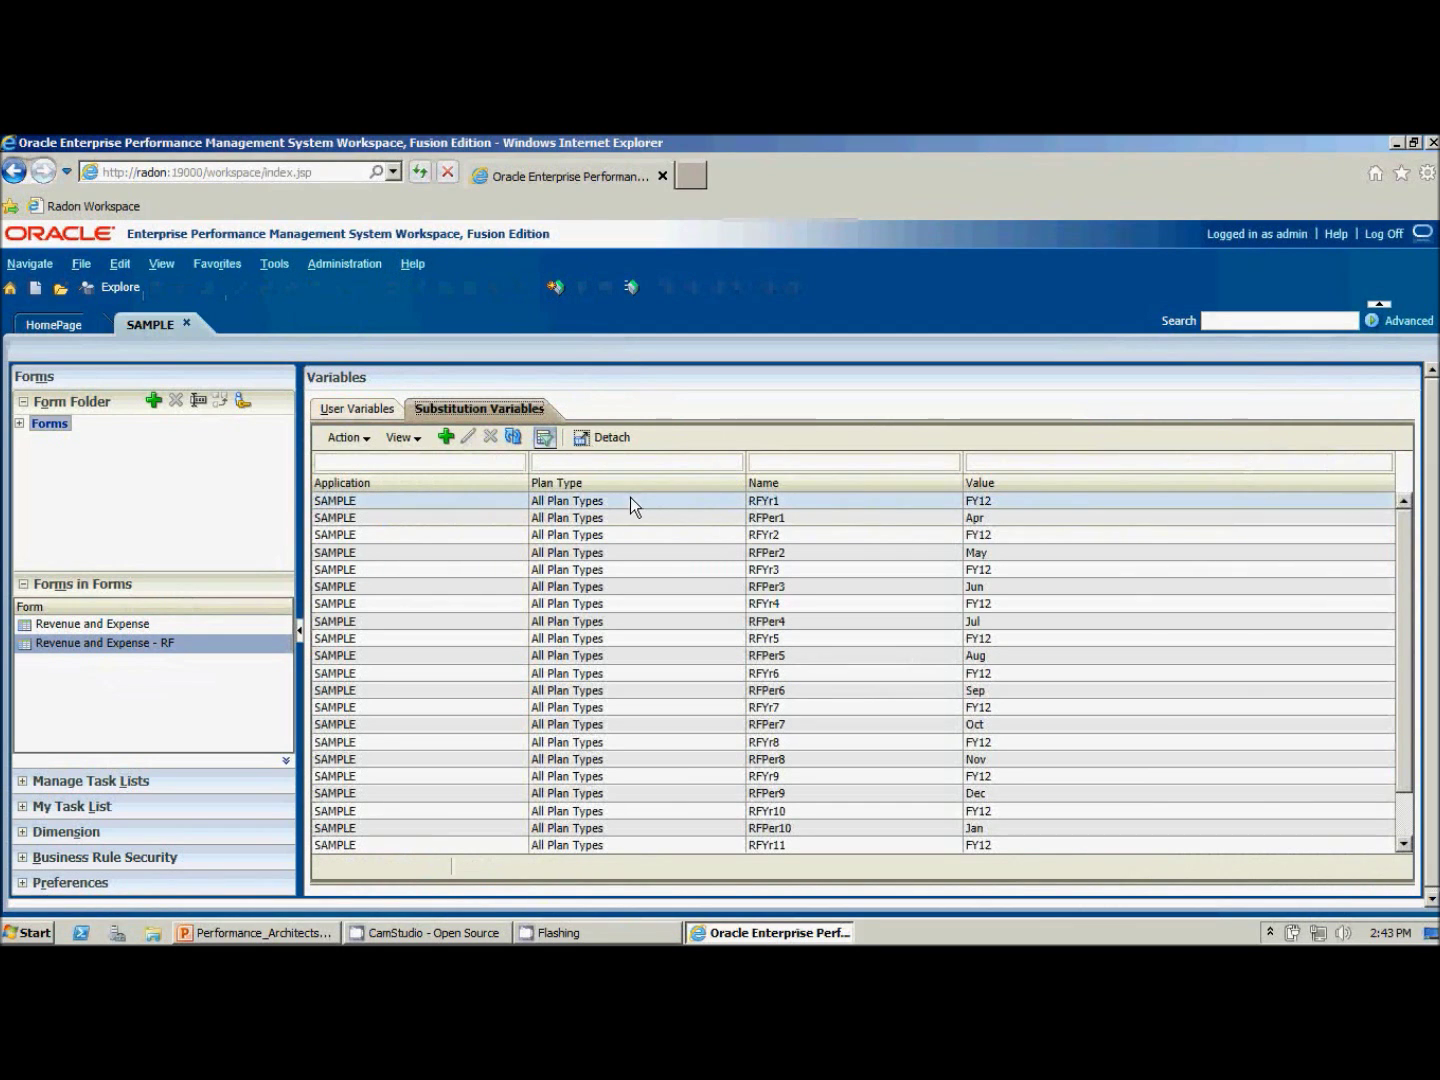
left_click(630, 534)
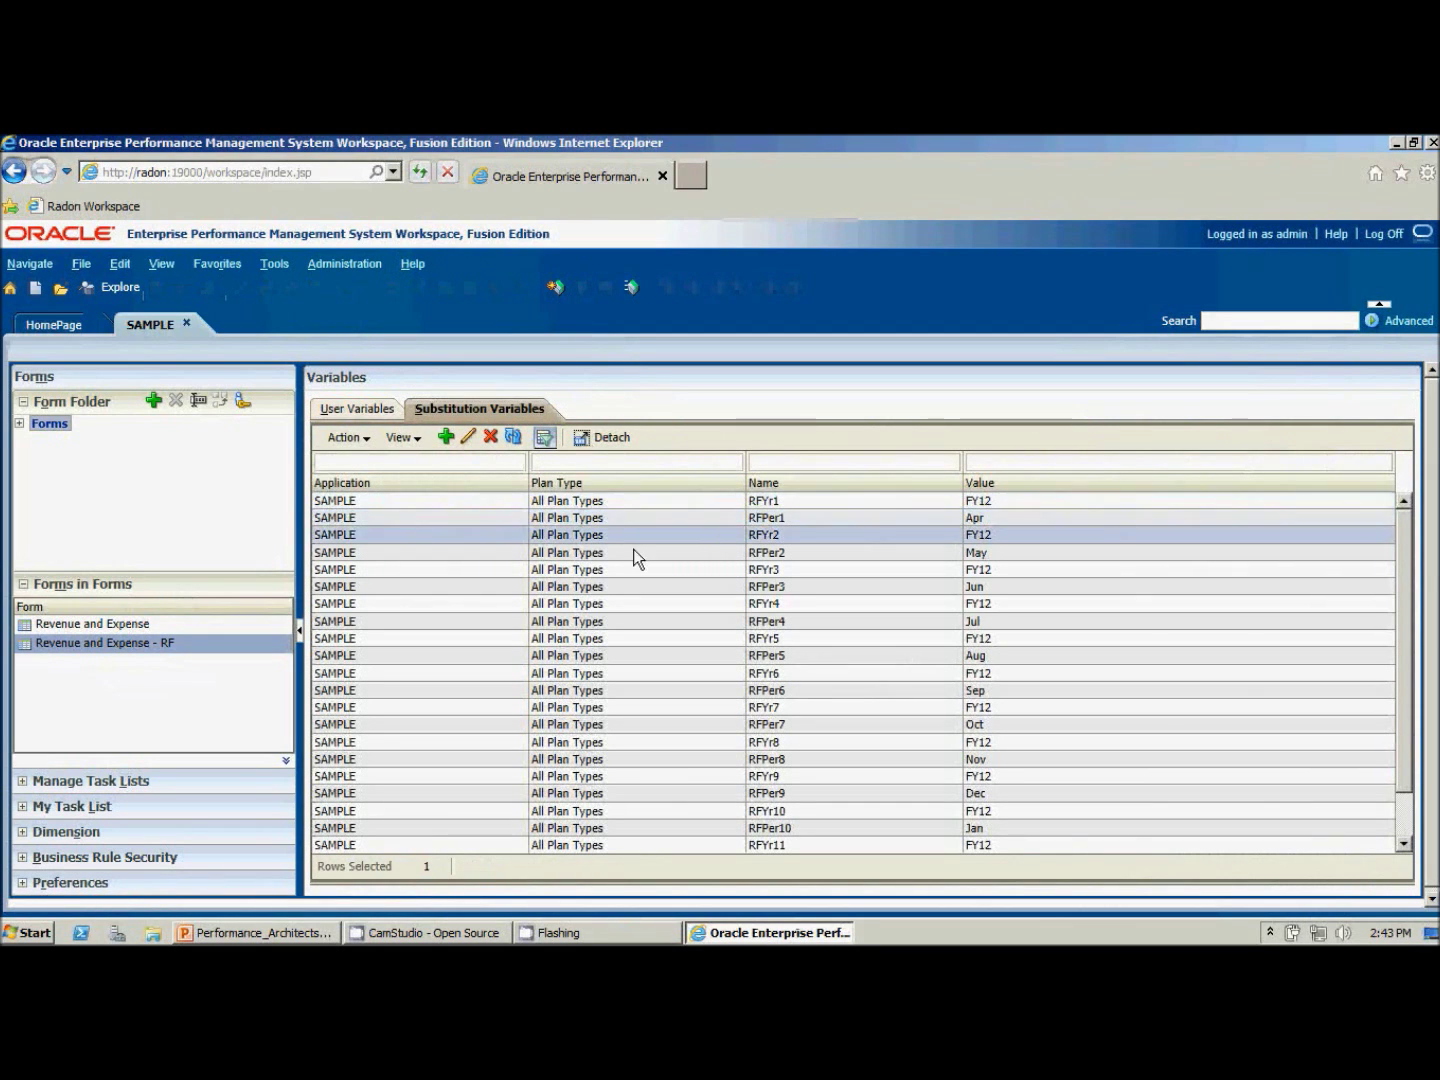
key("Down")
key("Down")
key("Down")
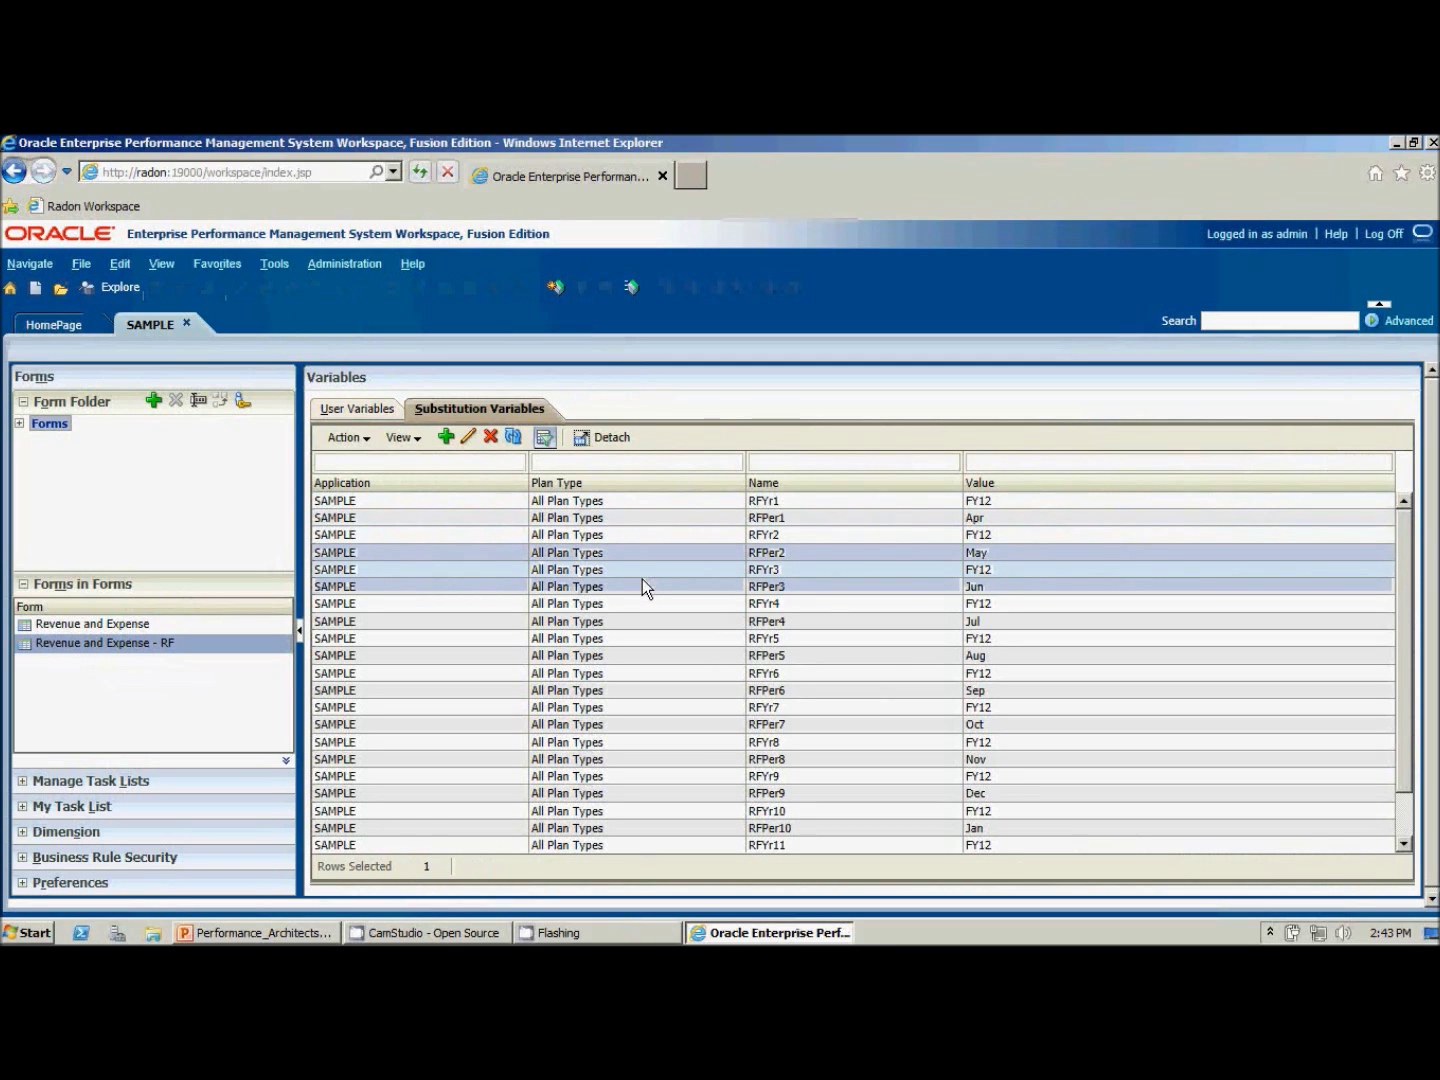